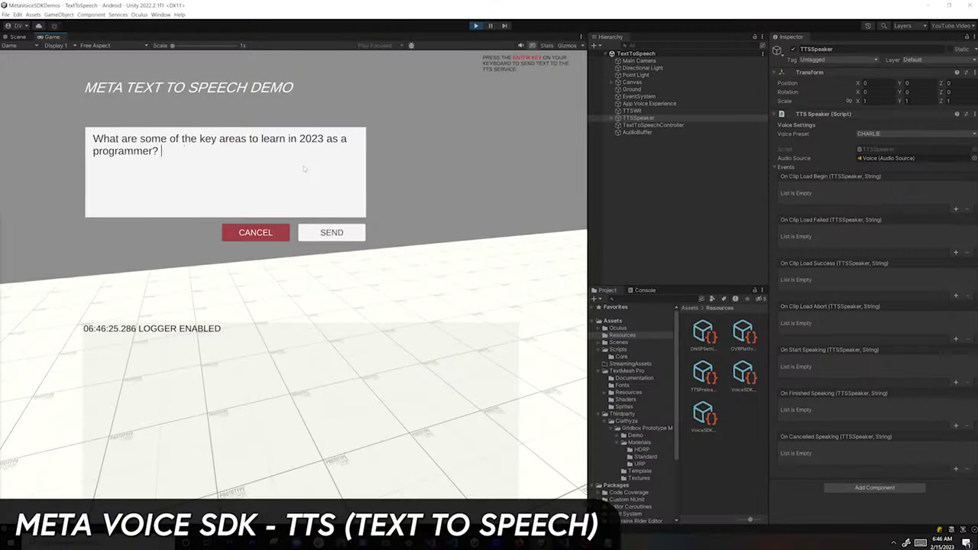
# Enter 'What are your goals for 2023' in the demo's input field and send it to be spoken.
pyautogui.write('I believe they are VR, AR, and AI')
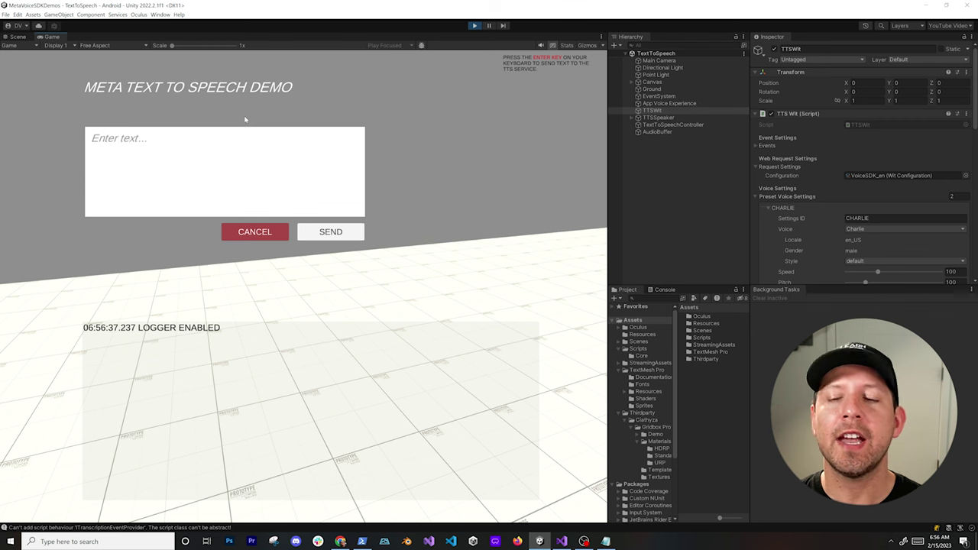
pyautogui.click(235, 132)
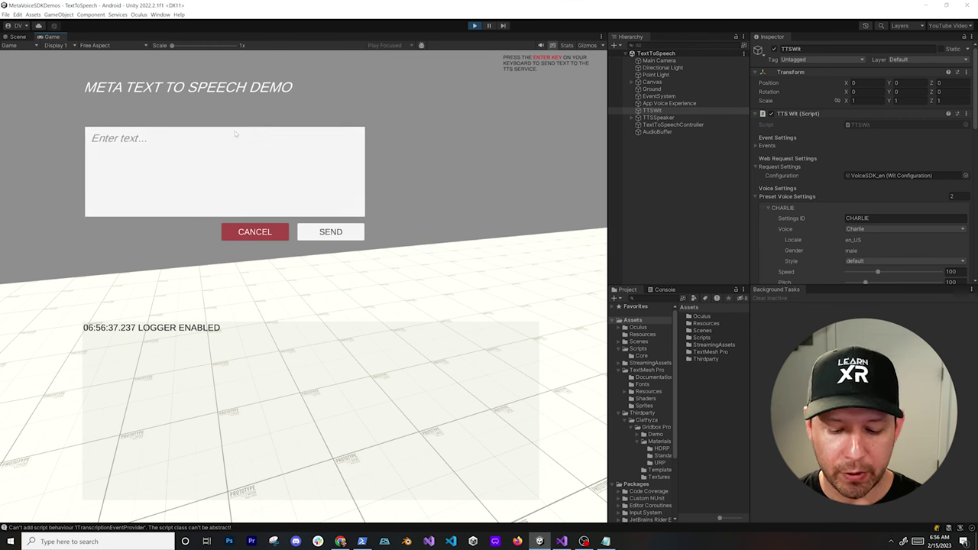
pyautogui.write('What are tyoiu')
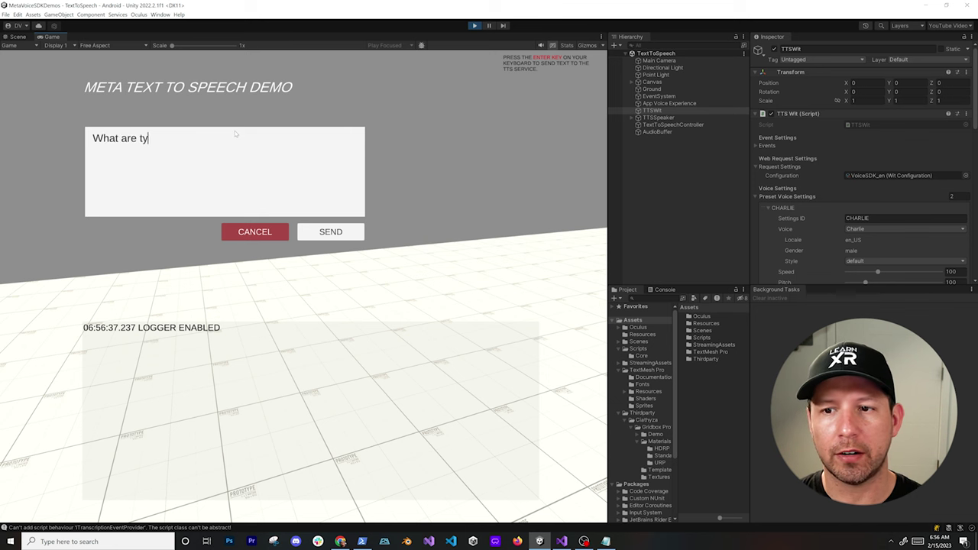
pyautogui.press('BackSpace')
pyautogui.press('BackSpace')
pyautogui.press('BackSpace')
pyautogui.press('BackSpace')
pyautogui.press('BackSpace')
pyautogui.write('your')
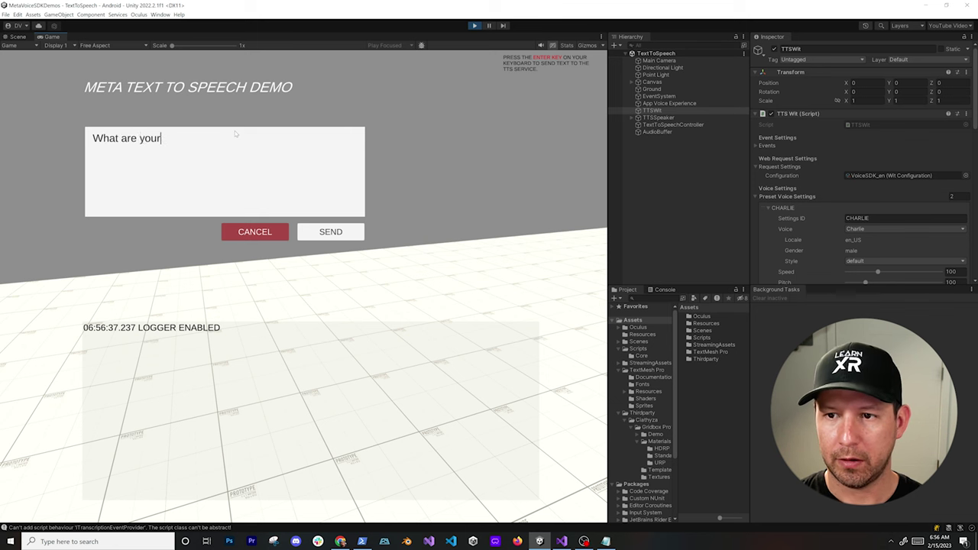
pyautogui.write(' goals for 2023')
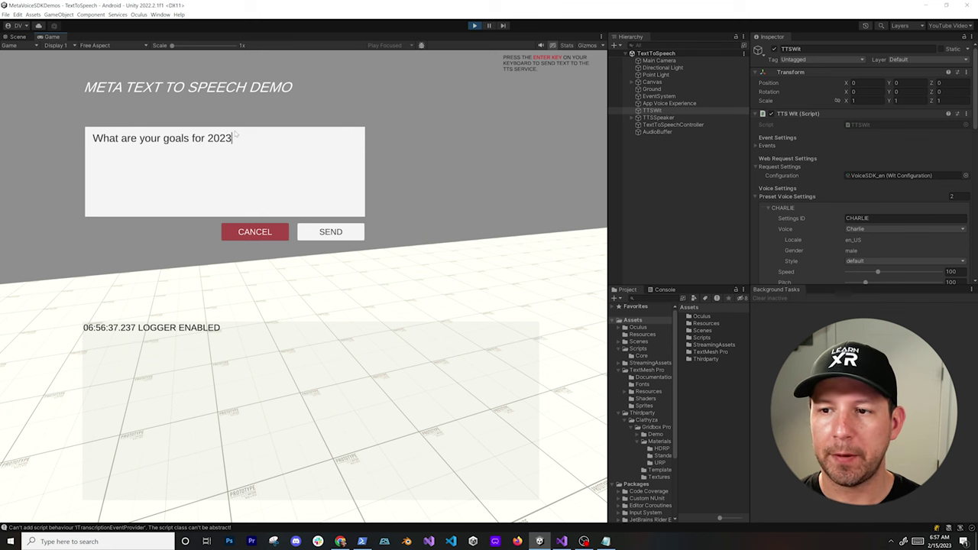
pyautogui.click(330, 231)
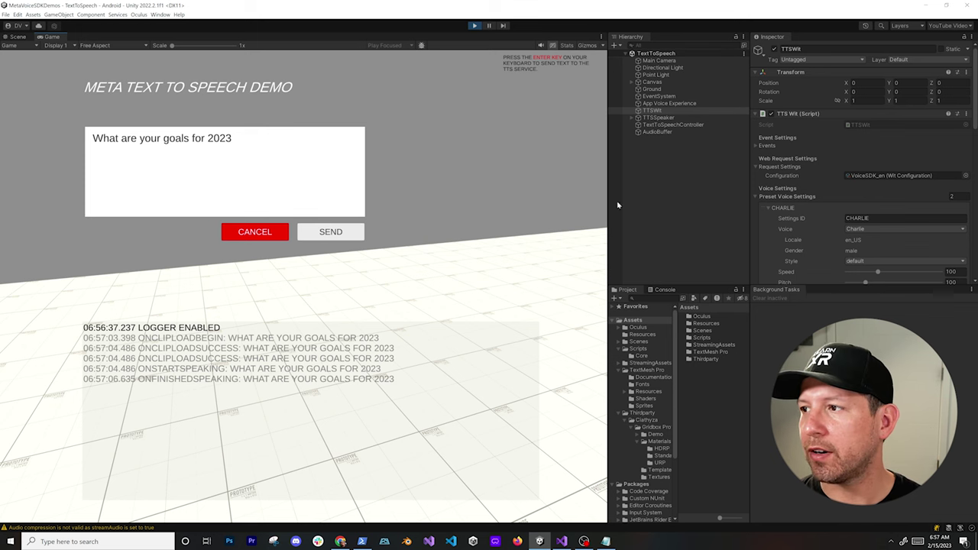
# Replace the demo phrase with 'What are you studying today my friend?' and have it spoken.
pyautogui.click(657, 118)
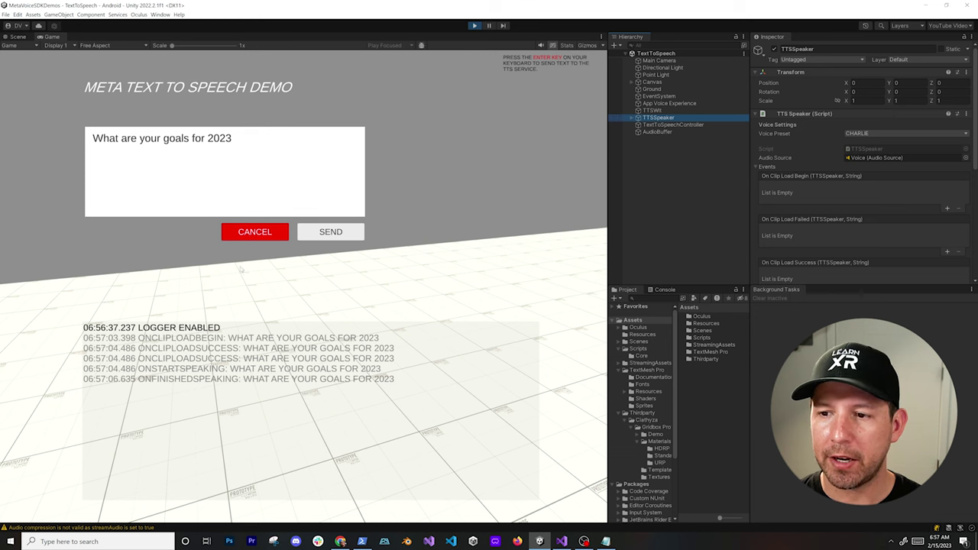
pyautogui.click(206, 134)
pyautogui.write('What')
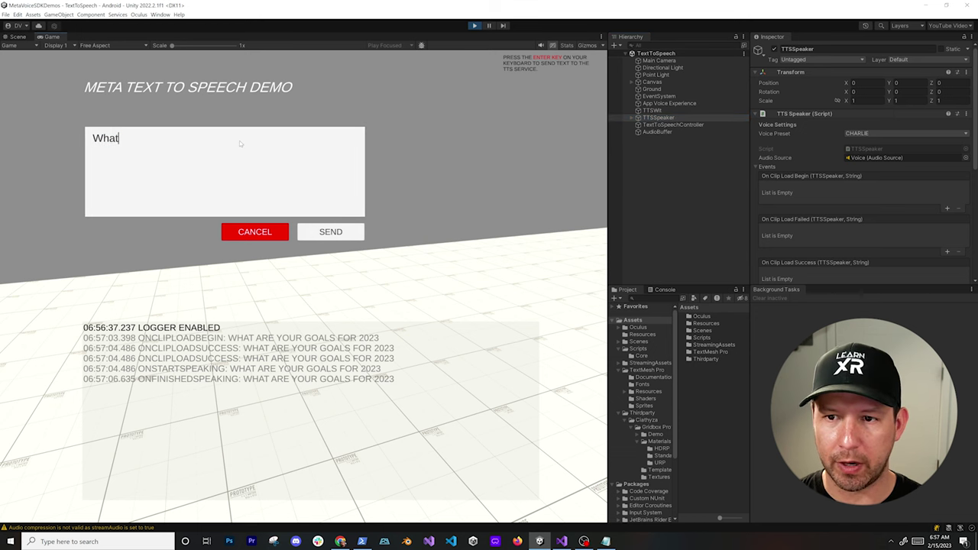
pyautogui.write(' are you stud')
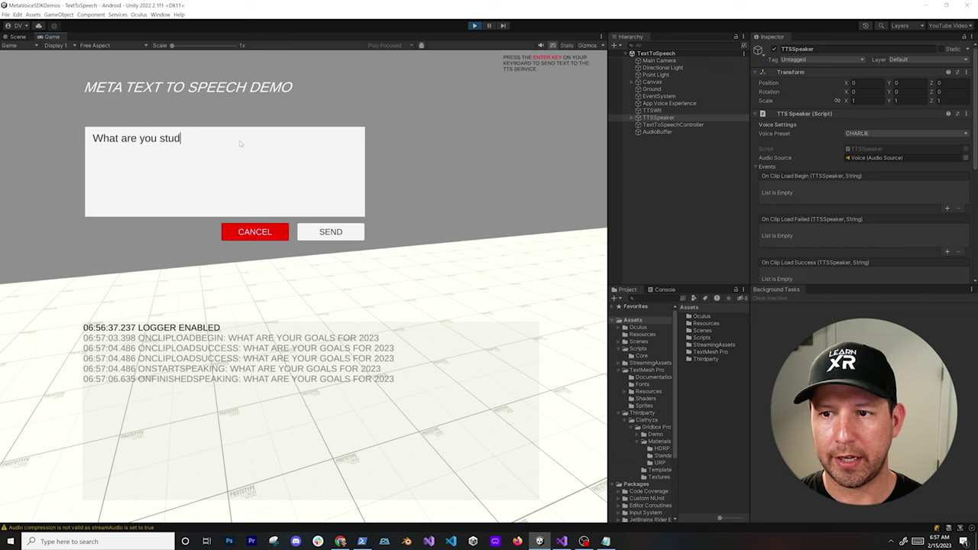
pyautogui.write('ying today')
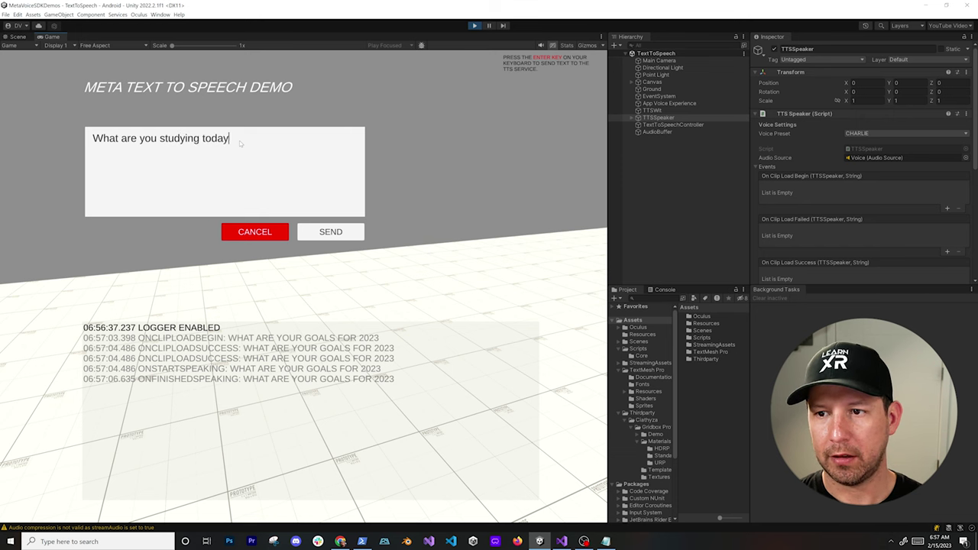
pyautogui.write(' my friend?')
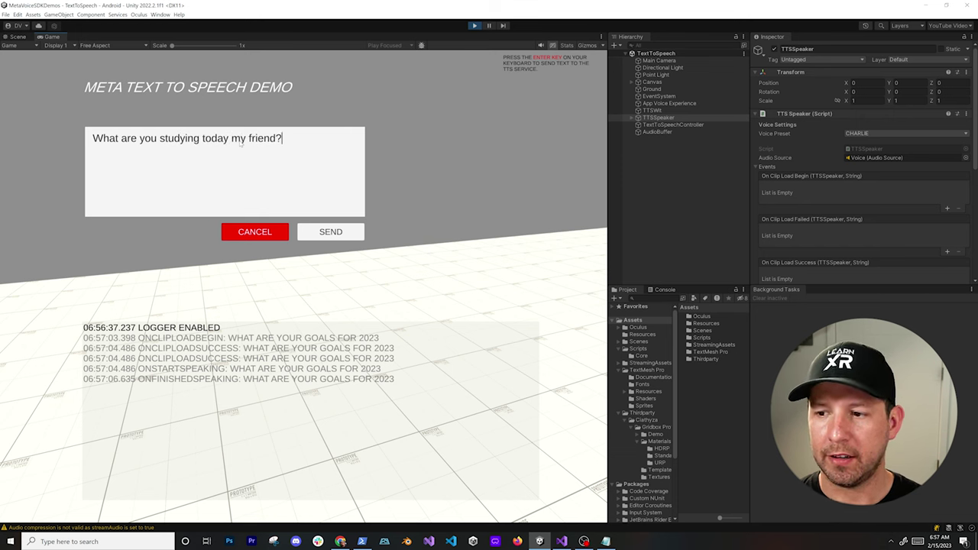
pyautogui.click(344, 236)
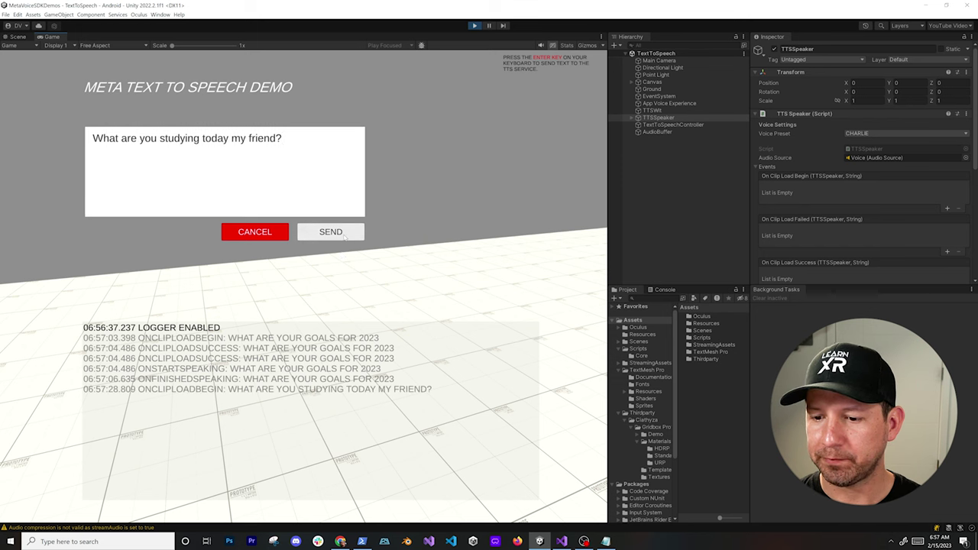
# Switch the TTSSpeaker voice preset to REBECCA and speak the phrase again.
pyautogui.click(682, 112)
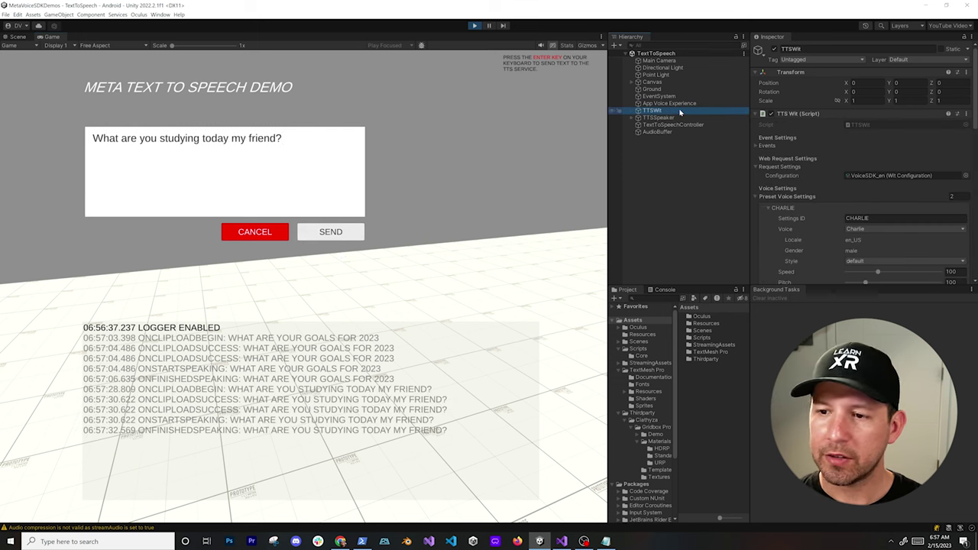
pyautogui.click(658, 117)
pyautogui.click(878, 133)
pyautogui.click(857, 151)
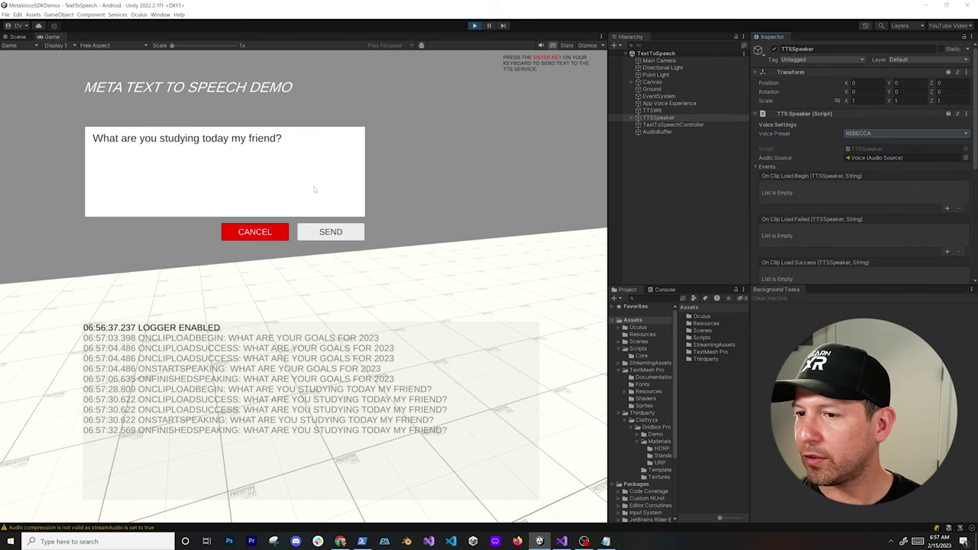
pyautogui.click(328, 232)
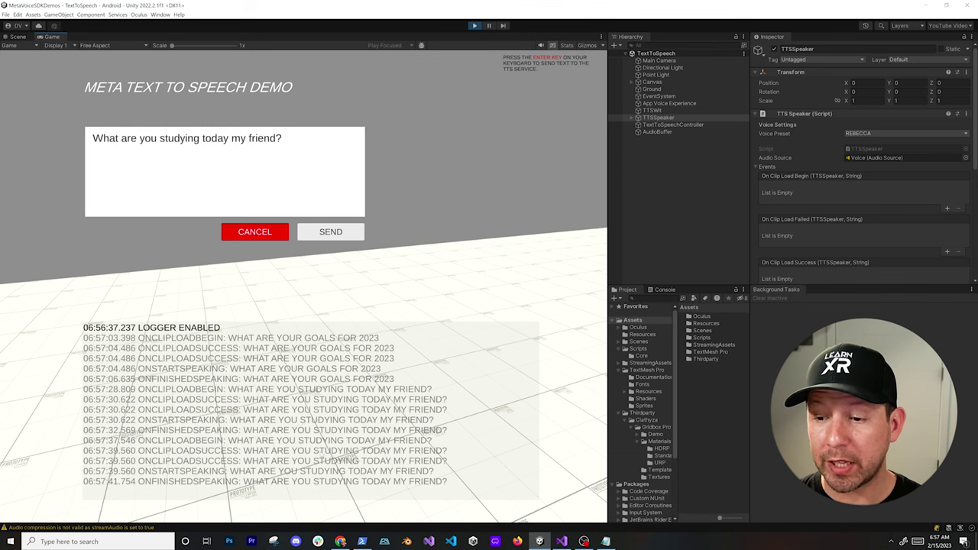
pyautogui.click(331, 146)
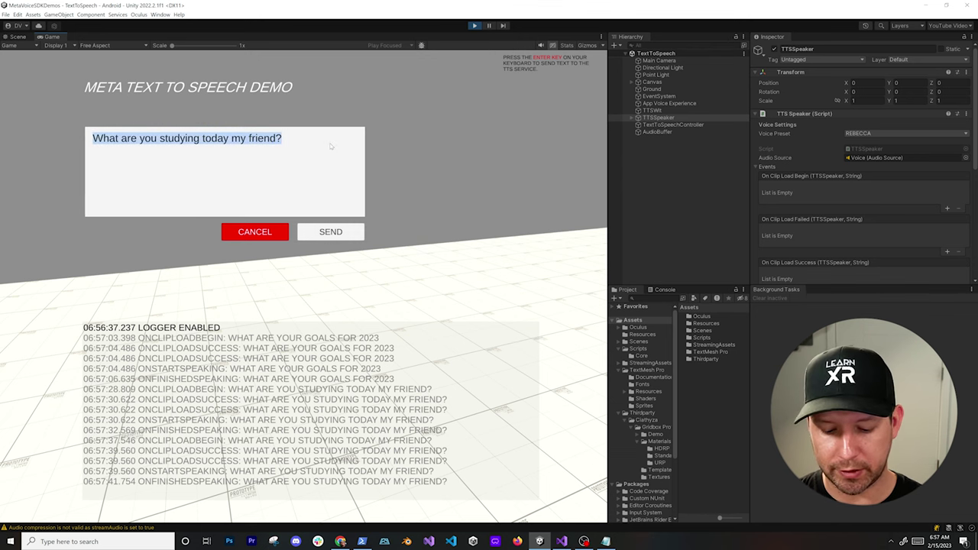
# Retype 'What are you studying today my friend?', switch TTSSpeaker back to CHARLIE, and speak it.
pyautogui.write('What are tyou')
pyautogui.press('BackSpace')
pyautogui.press('BackSpace')
pyautogui.press('BackSpace')
pyautogui.press('BackSpace')
pyautogui.write('you stud')
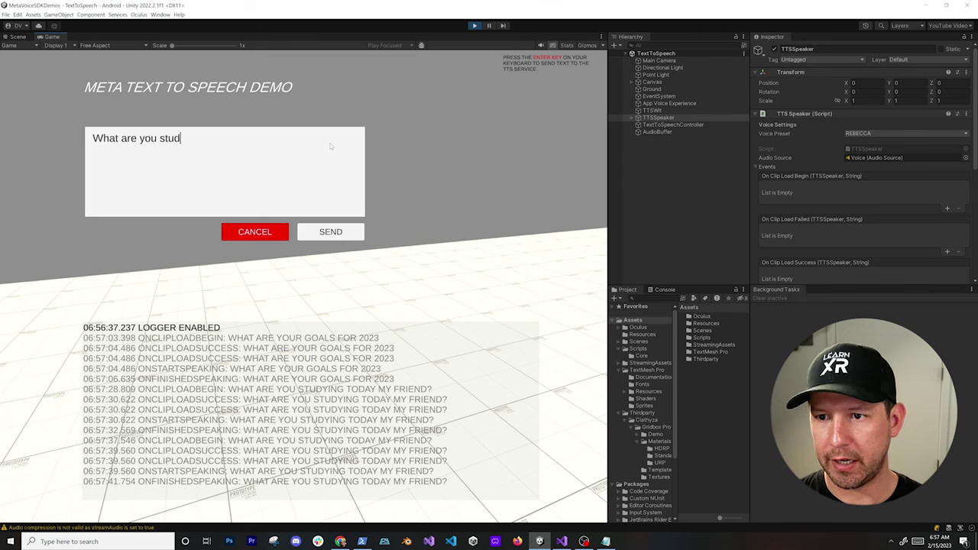
pyautogui.write('ying today my friend?')
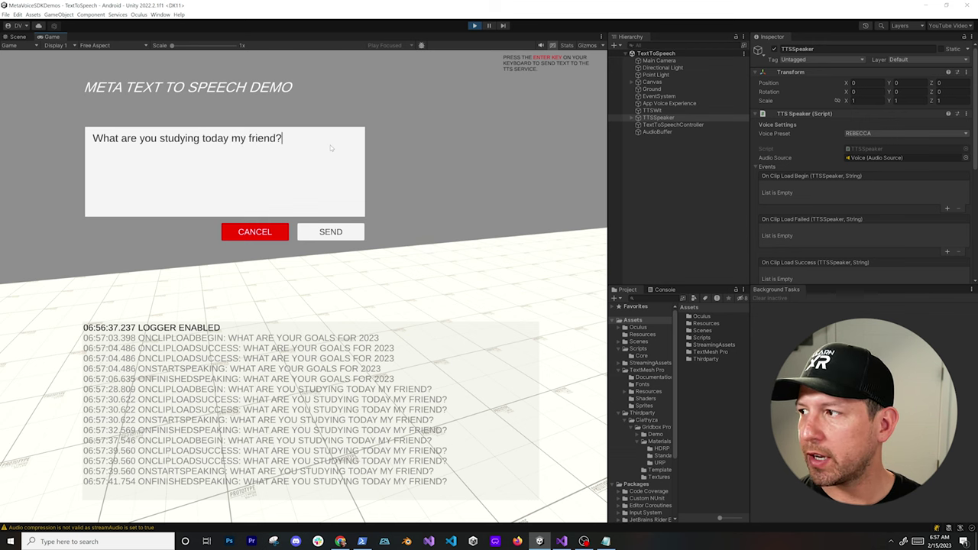
pyautogui.click(964, 134)
pyautogui.click(867, 150)
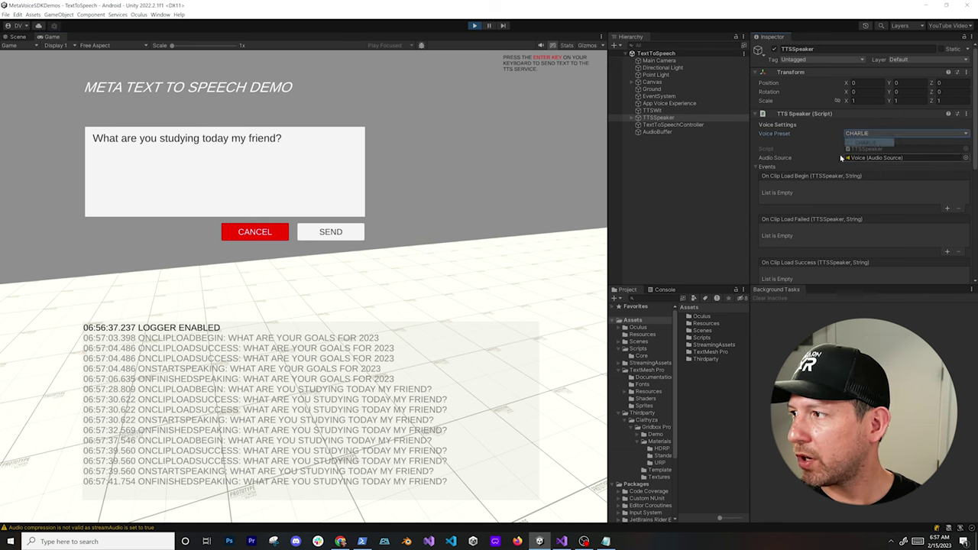
pyautogui.click(321, 234)
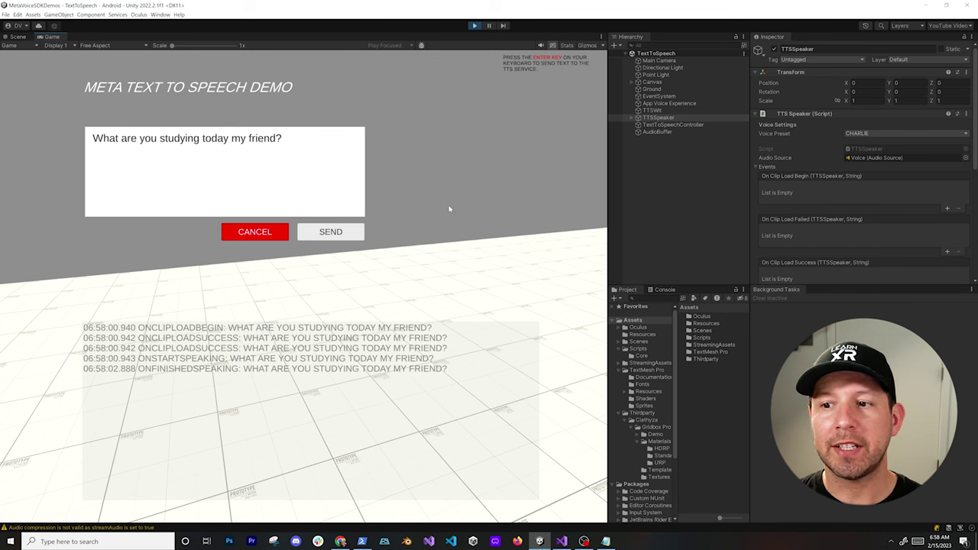
pyautogui.click(667, 112)
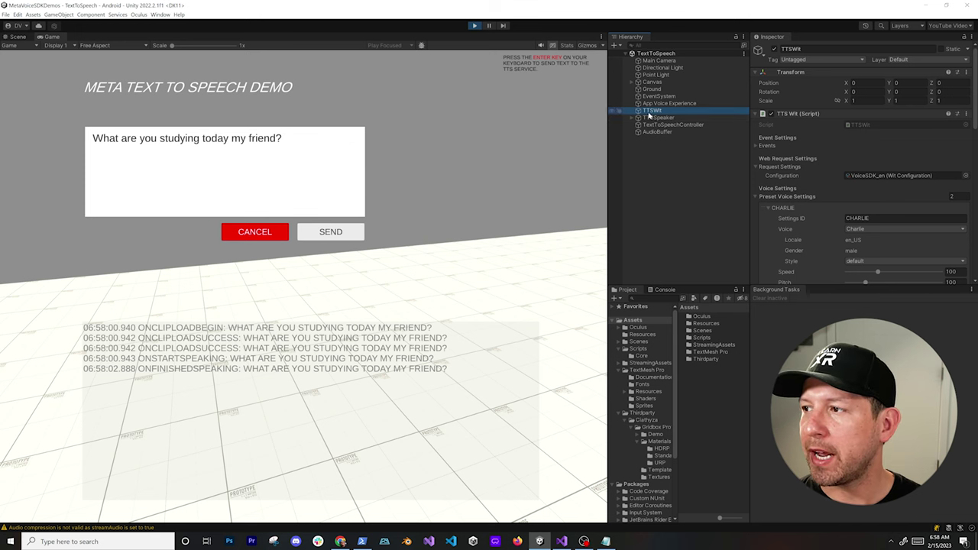
# Raise the CHARLIE preset's Speed from 100 to 143 and hear the phrase faster.
pyautogui.scroll(-1, 814, 148)
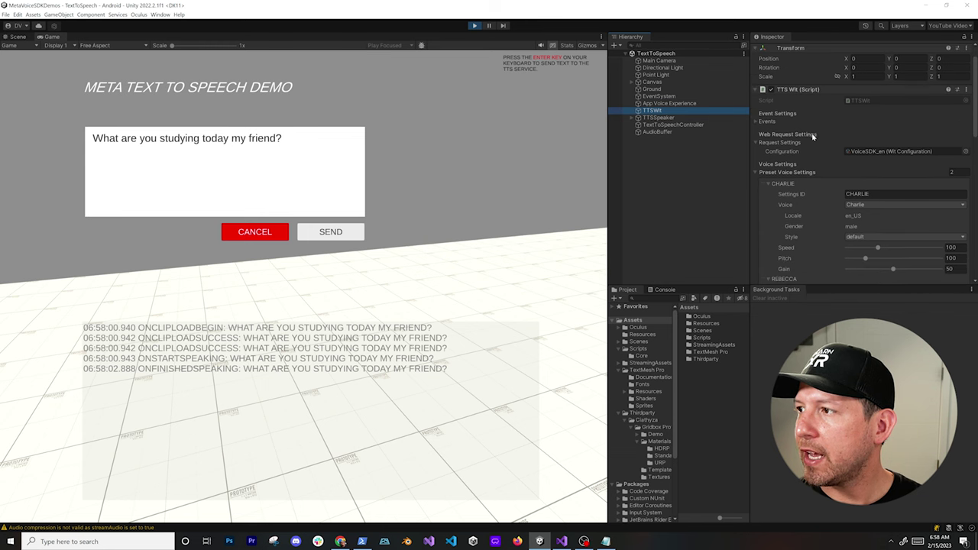
pyautogui.scroll(-1, 807, 137)
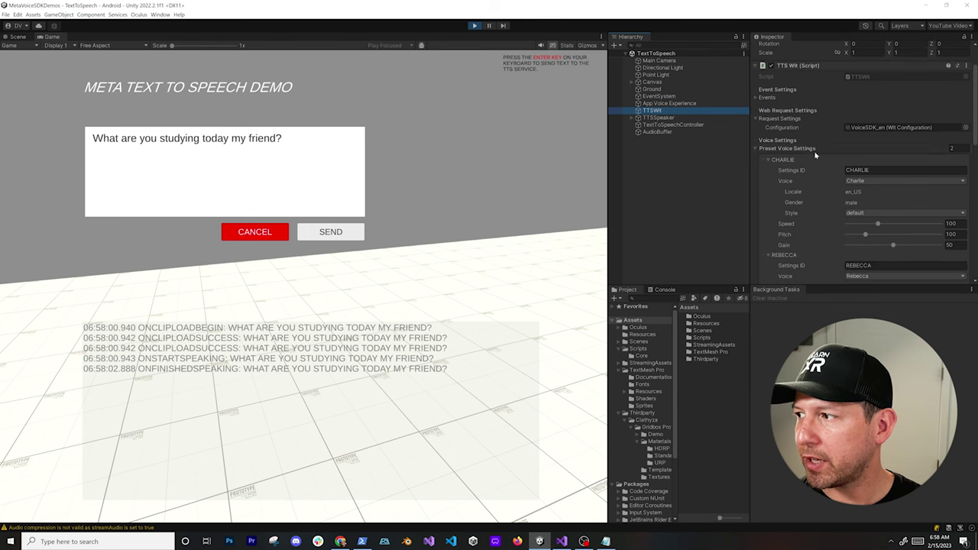
pyautogui.scroll(-1, 814, 153)
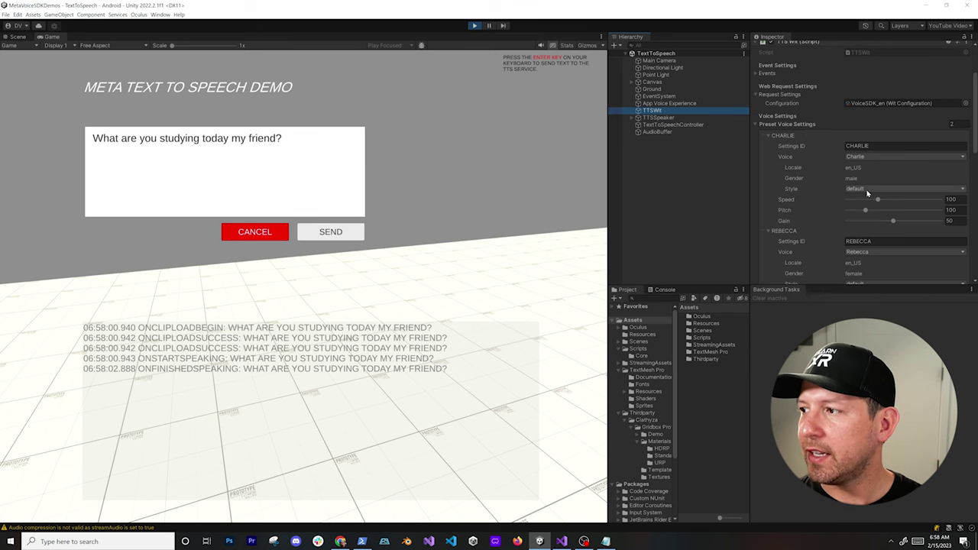
pyautogui.moveTo(877, 200); pyautogui.dragTo(905, 200)
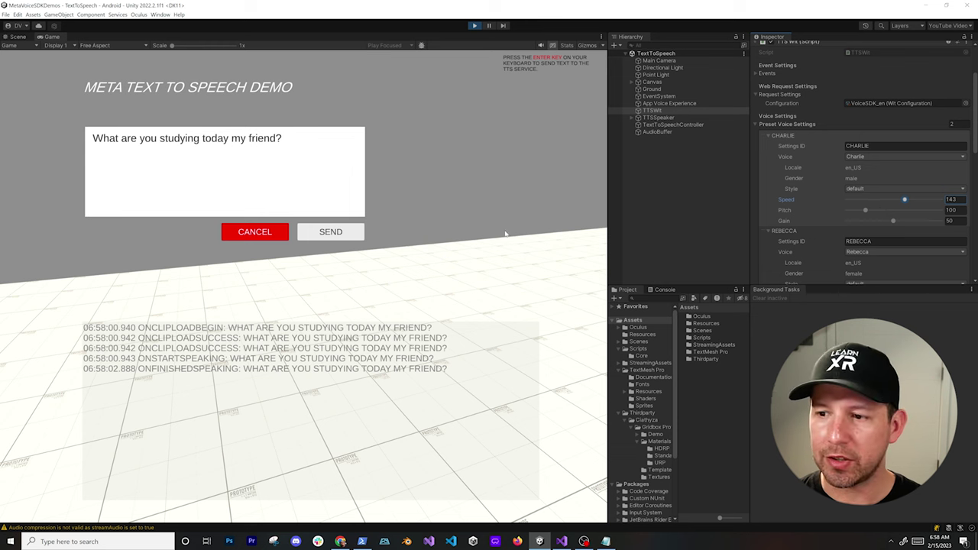
pyautogui.click(344, 235)
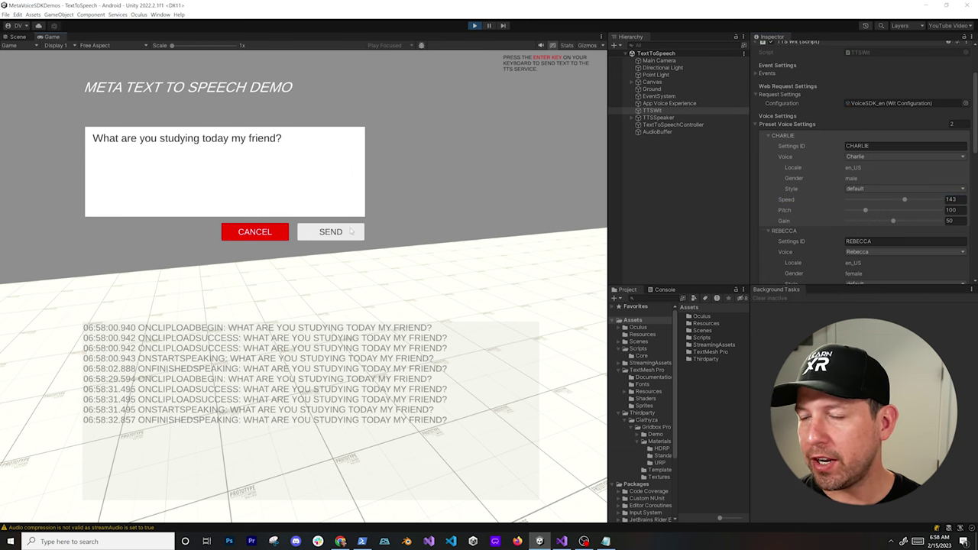
# Raise CHARLIE's Gain from 50 to 80, speak the phrase, then lower Speed to about 70.
pyautogui.moveTo(896, 223); pyautogui.dragTo(921, 221)
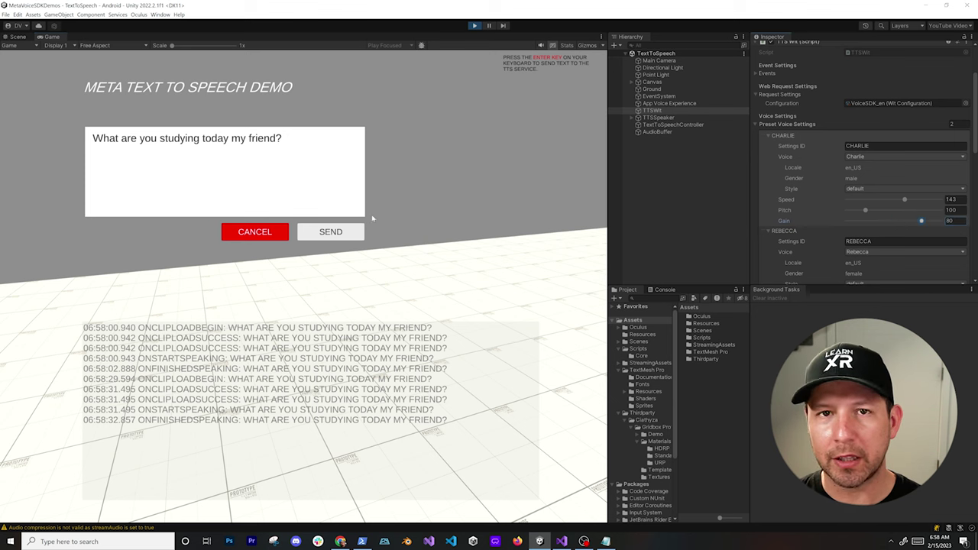
pyautogui.click(313, 232)
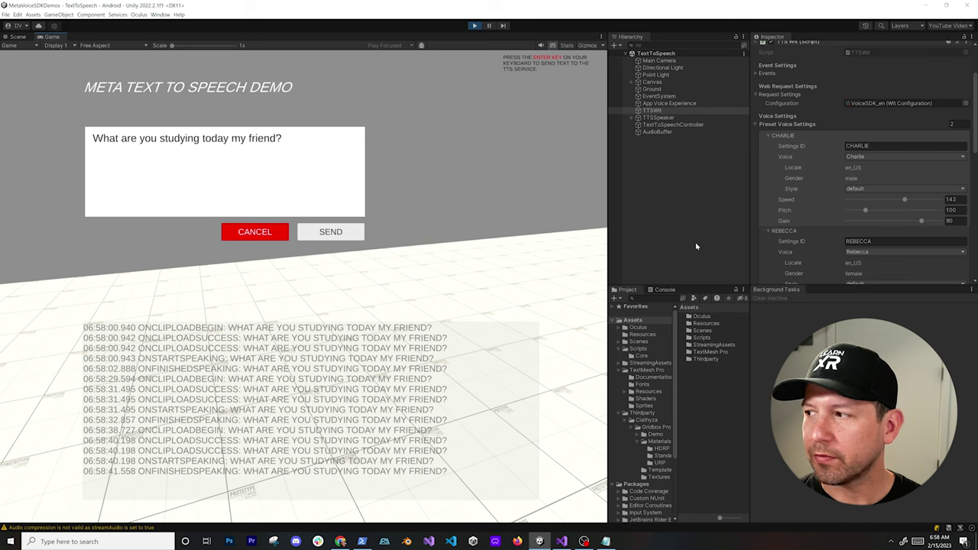
pyautogui.moveTo(906, 204); pyautogui.dragTo(858, 199)
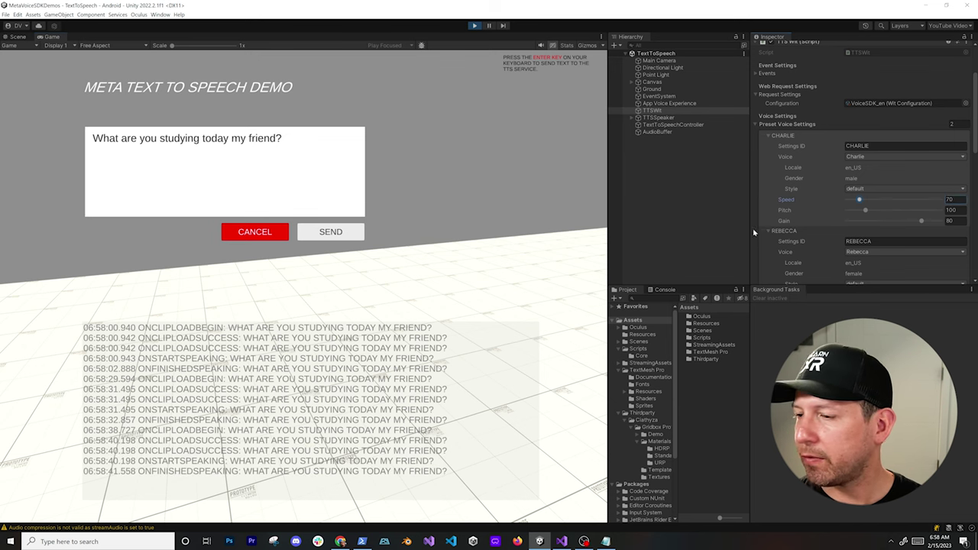
# Speak the phrase at the slower speed, then raise CHARLIE's Pitch to 182 and speak it again.
pyautogui.click(355, 238)
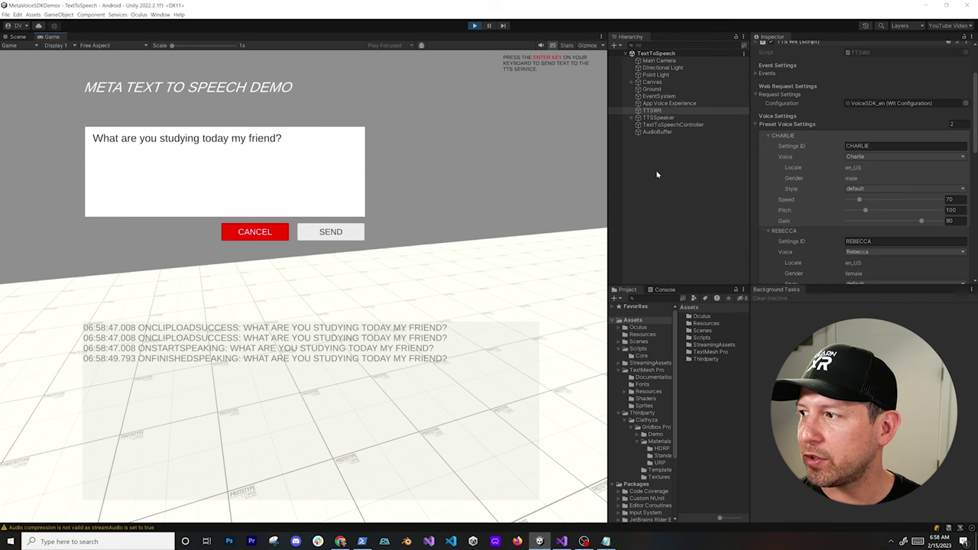
pyautogui.moveTo(861, 214); pyautogui.dragTo(885, 211)
pyautogui.click(321, 236)
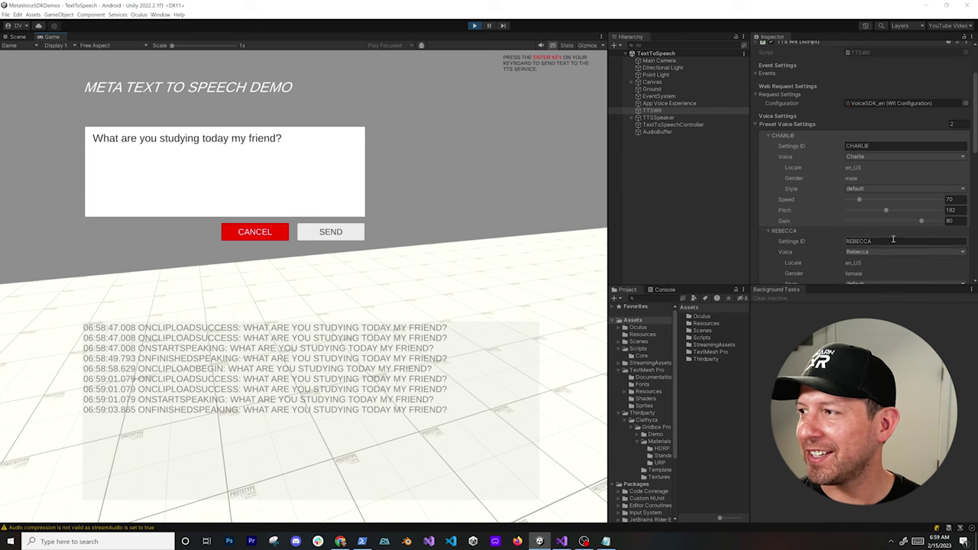
# Give CHARLIE the Vampire voice with speed 108 and pitch 100, and speak the phrase.
pyautogui.click(874, 157)
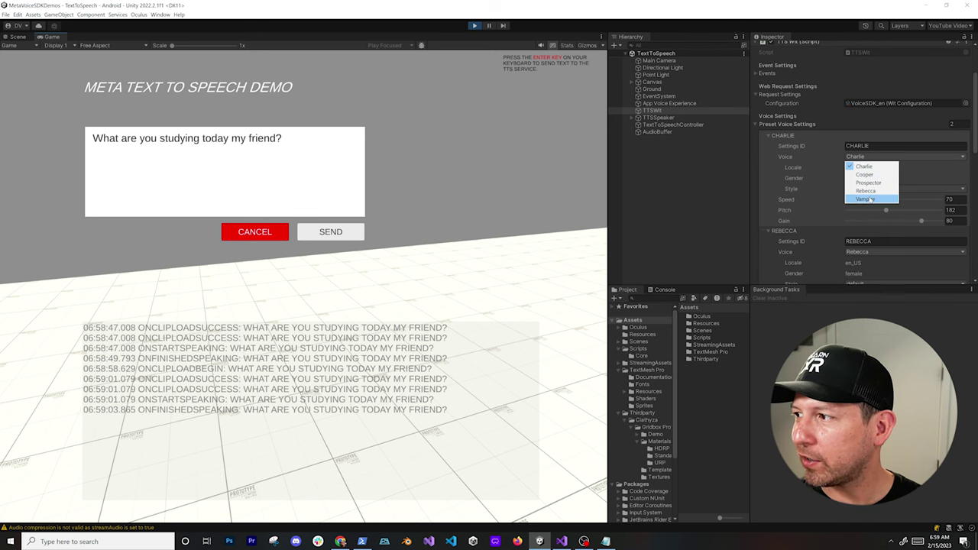
pyautogui.click(870, 199)
pyautogui.moveTo(870, 200); pyautogui.dragTo(882, 200)
pyautogui.moveTo(945, 210); pyautogui.dragTo(969, 207)
pyautogui.write('100')
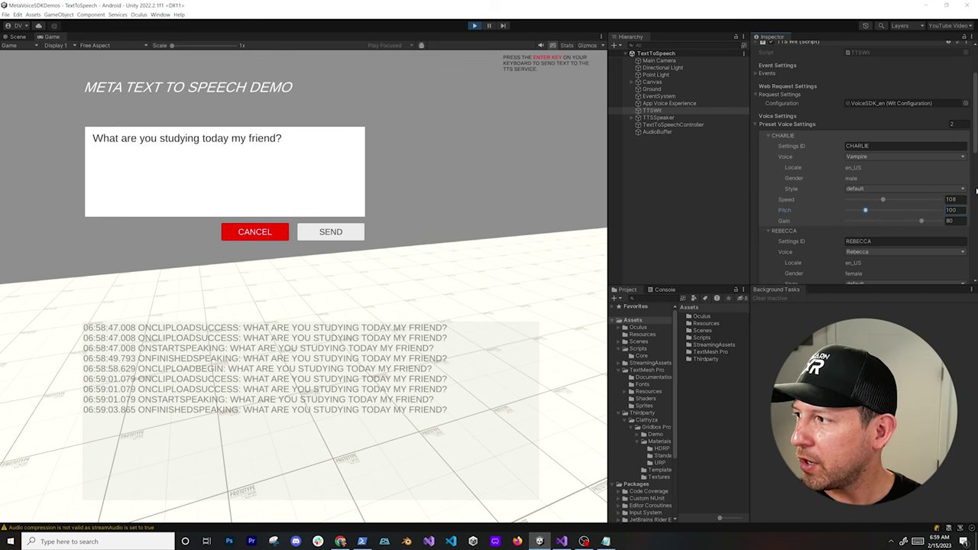
pyautogui.click(336, 233)
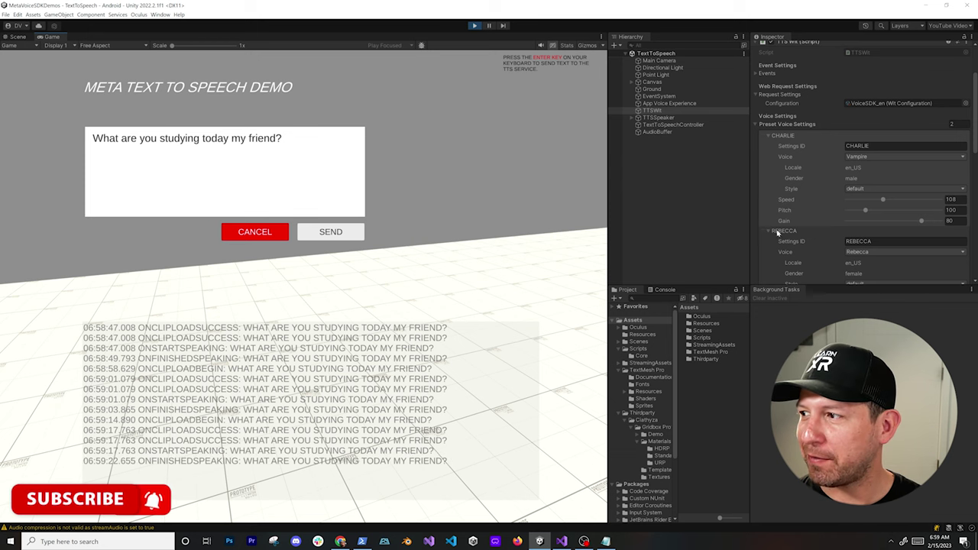
pyautogui.scroll(-3, 803, 212)
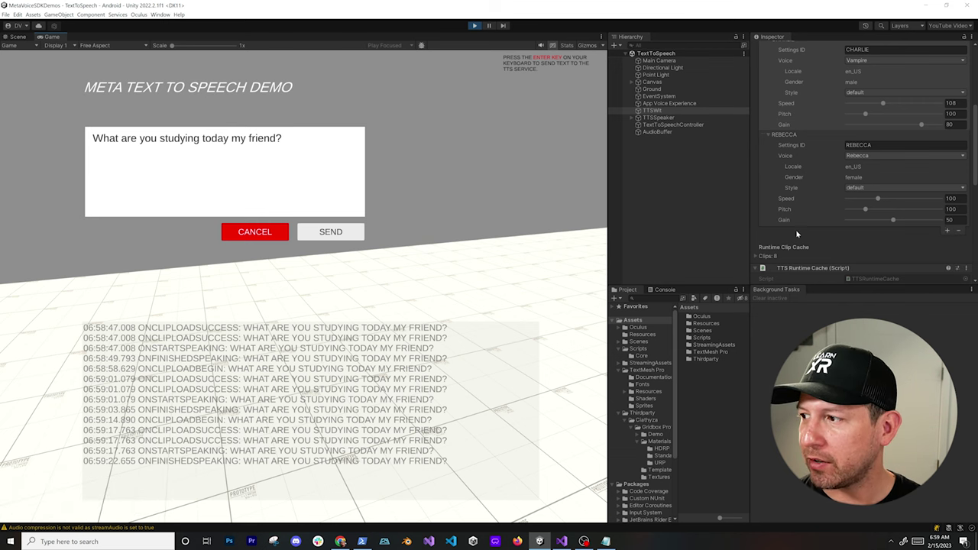
pyautogui.scroll(-1, 789, 233)
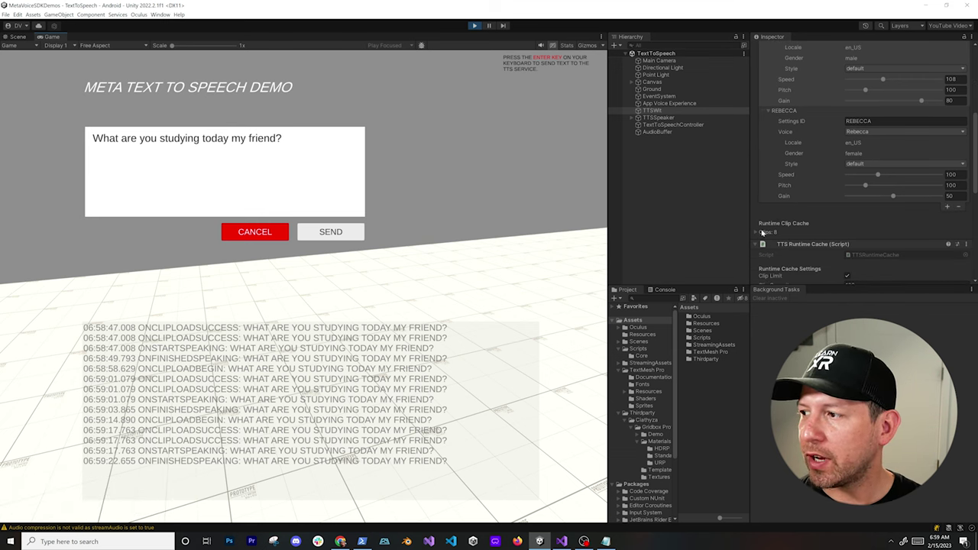
# Expand the runtime cache's 8 clips, review the cache settings, and speak the phrase again.
pyautogui.click(761, 232)
pyautogui.scroll(-2, 771, 228)
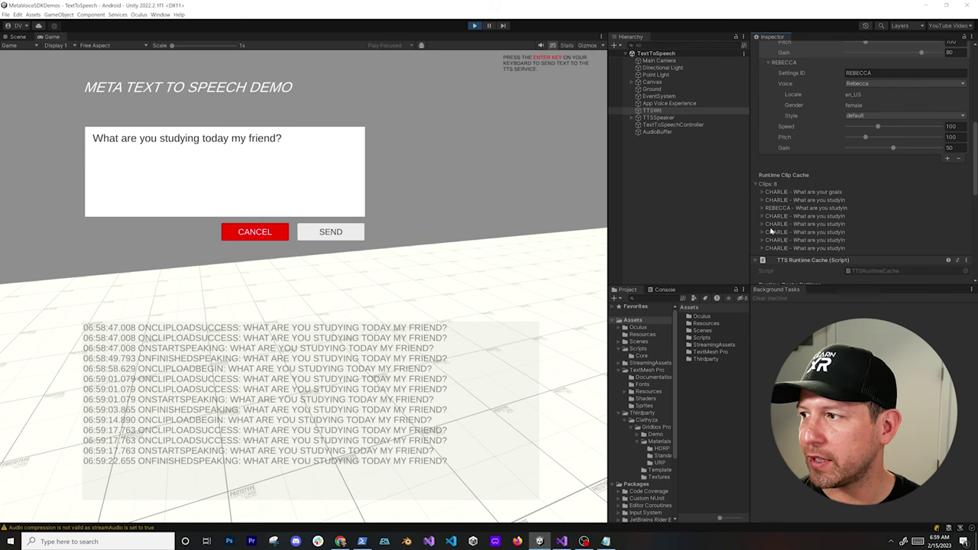
pyautogui.scroll(-3, 823, 221)
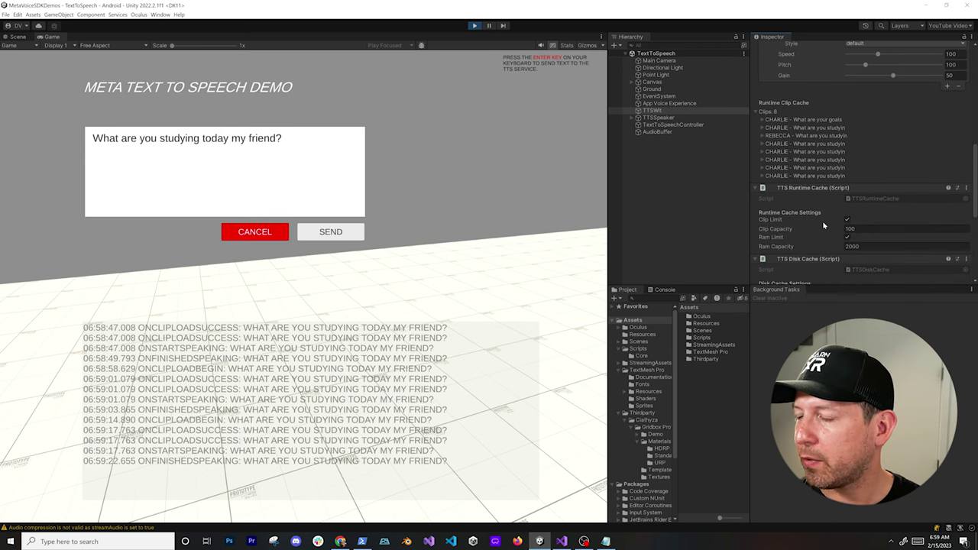
pyautogui.scroll(-1, 809, 146)
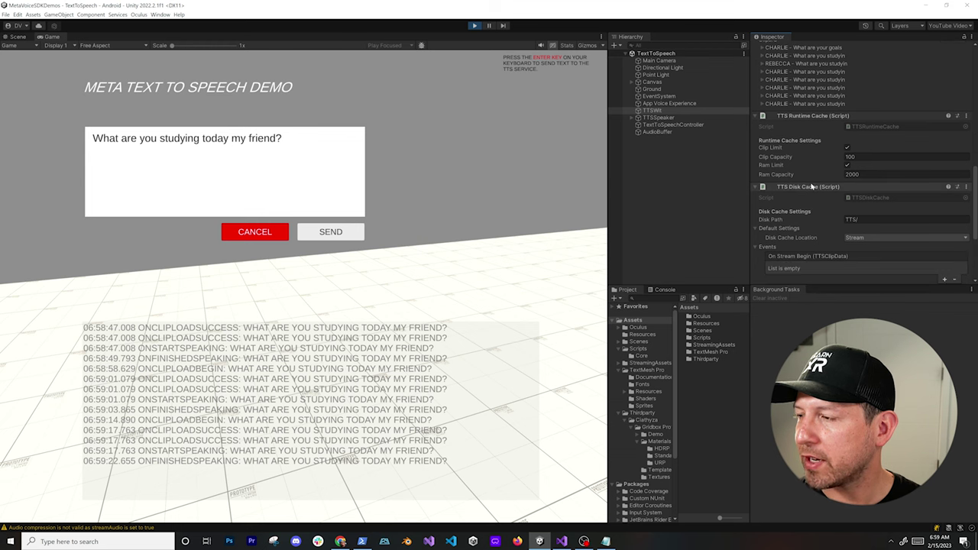
pyautogui.scroll(-2, 827, 161)
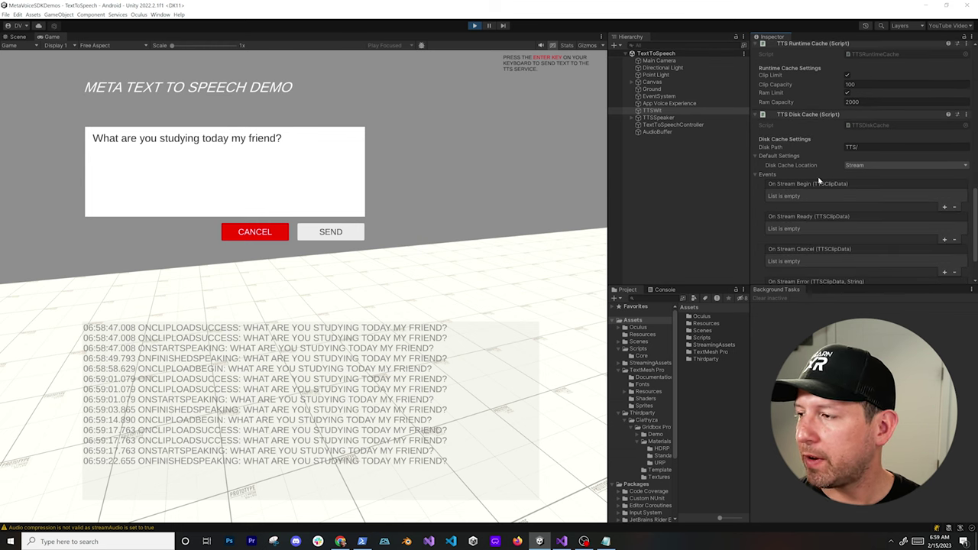
pyautogui.scroll(10, 794, 177)
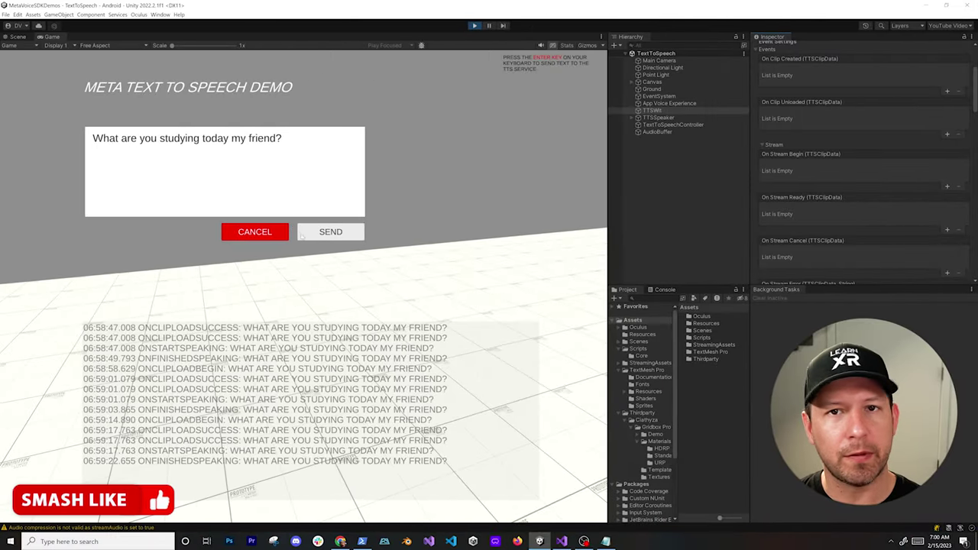
pyautogui.click(313, 236)
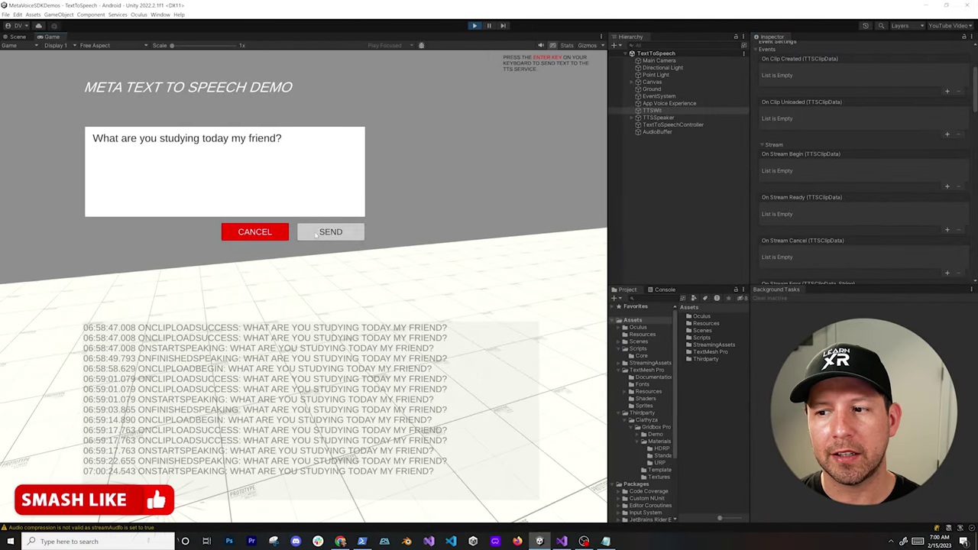
# Cancel the in-progress speech and select TTSSpeaker to show its events.
pyautogui.click(239, 234)
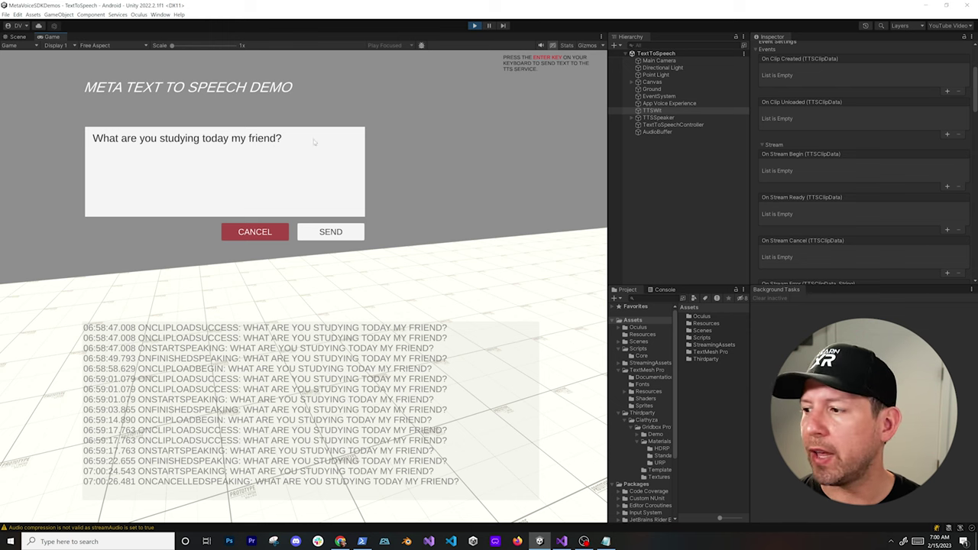
pyautogui.click(659, 119)
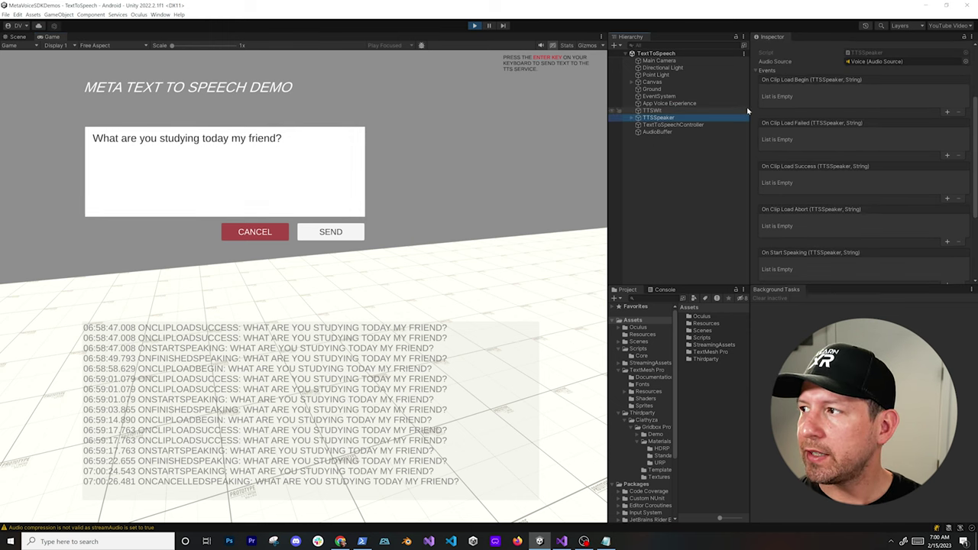
# Open the TTSPreloadSettings asset from Resources, stop play mode, and expand its CHARLIE entry.
pyautogui.click(657, 111)
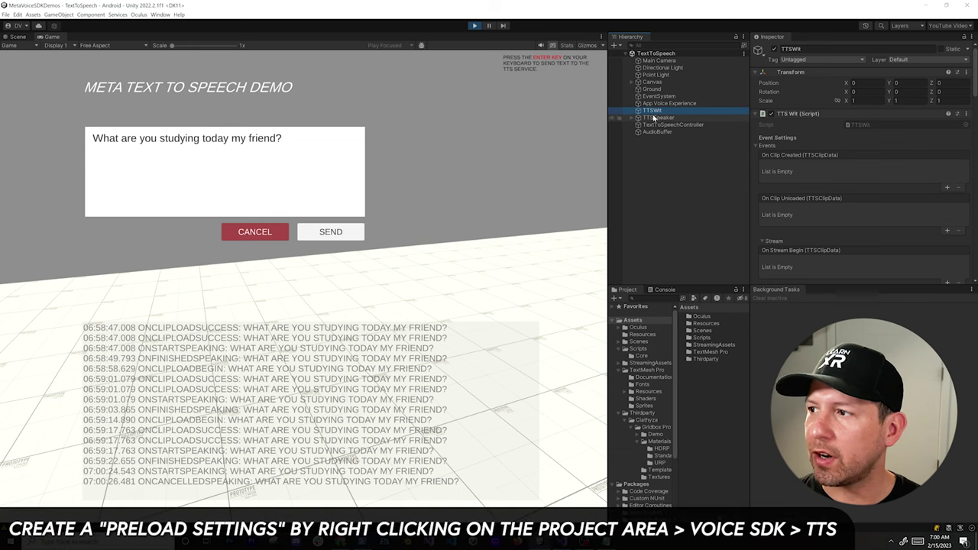
pyautogui.click(645, 334)
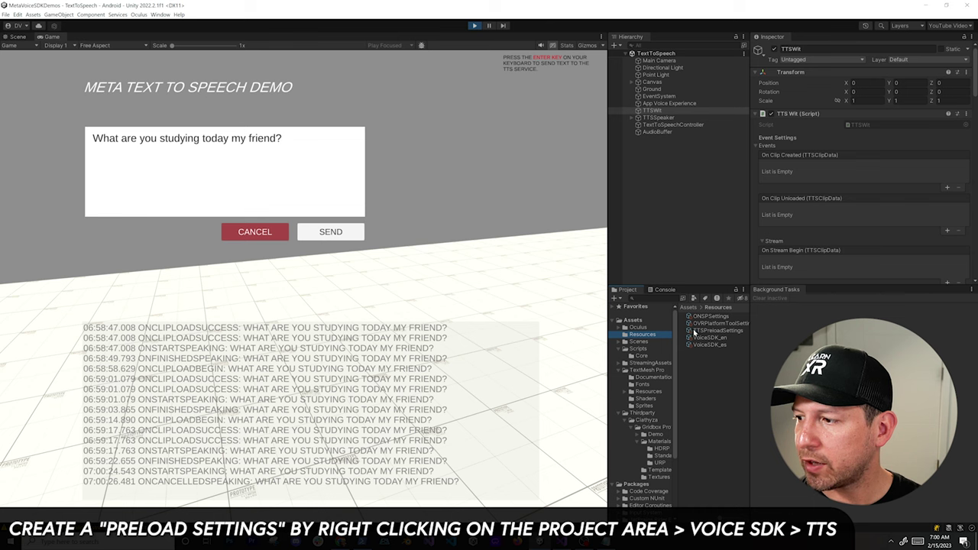
pyautogui.click(694, 331)
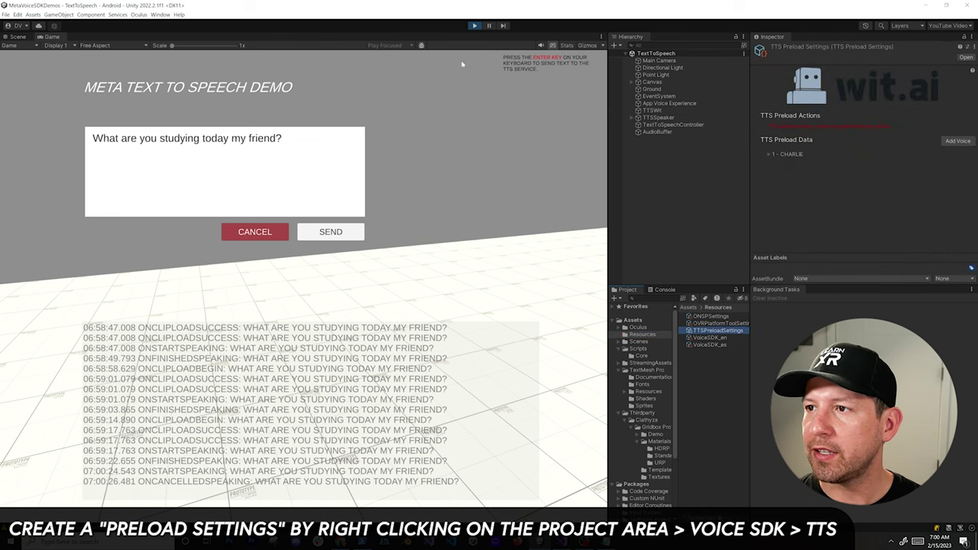
pyautogui.click(477, 27)
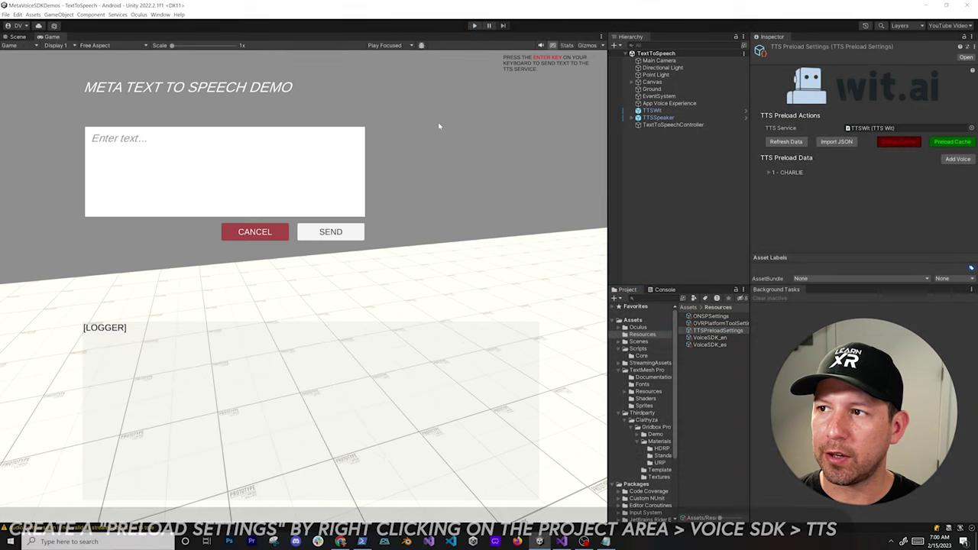
pyautogui.click(789, 173)
# Add 'Virtual Reality Is amazing' as CHARLIE's second preload phrase after 'Hello how are you doing today?'.
pyautogui.click(790, 195)
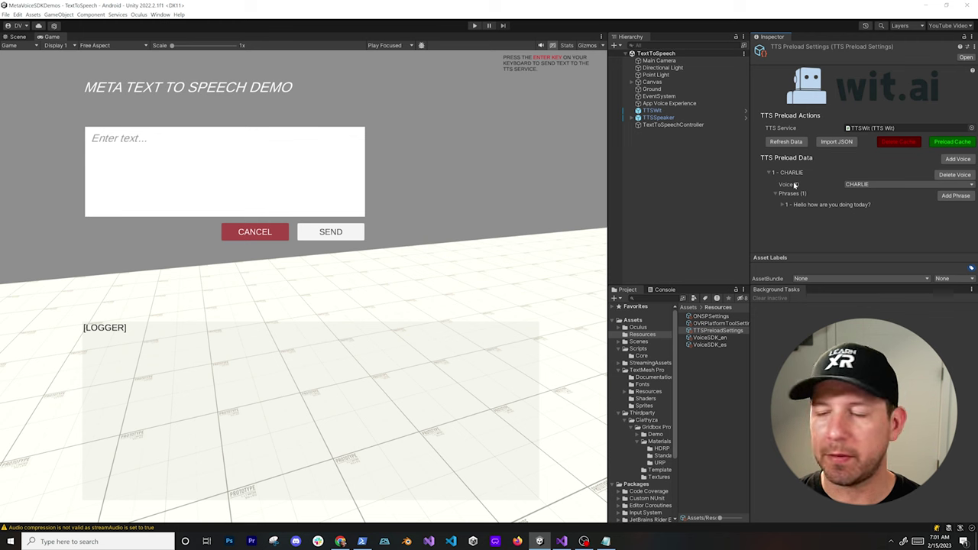
pyautogui.click(810, 204)
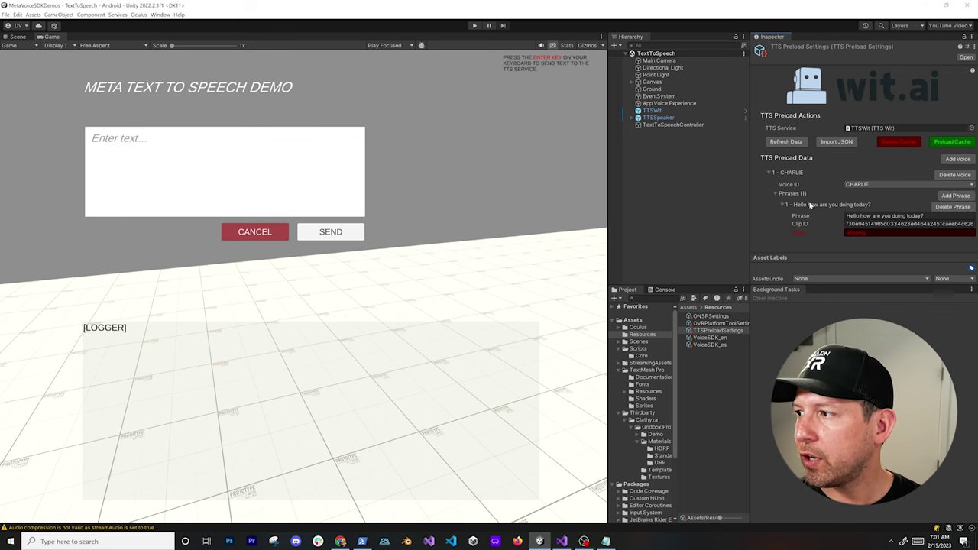
pyautogui.click(955, 196)
pyautogui.scroll(-2, 821, 233)
pyautogui.click(863, 222)
pyautogui.write('Virtual')
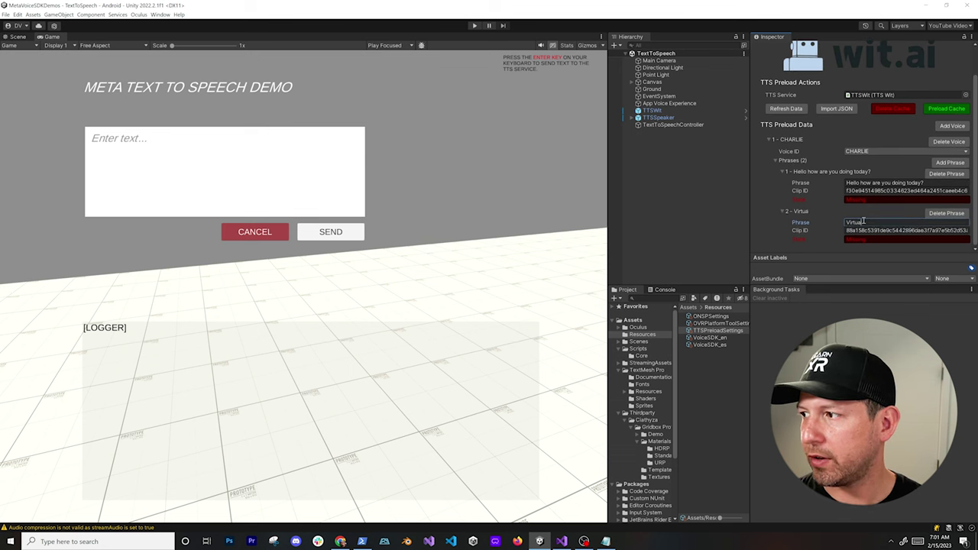
pyautogui.write(' Reality Is amazing')
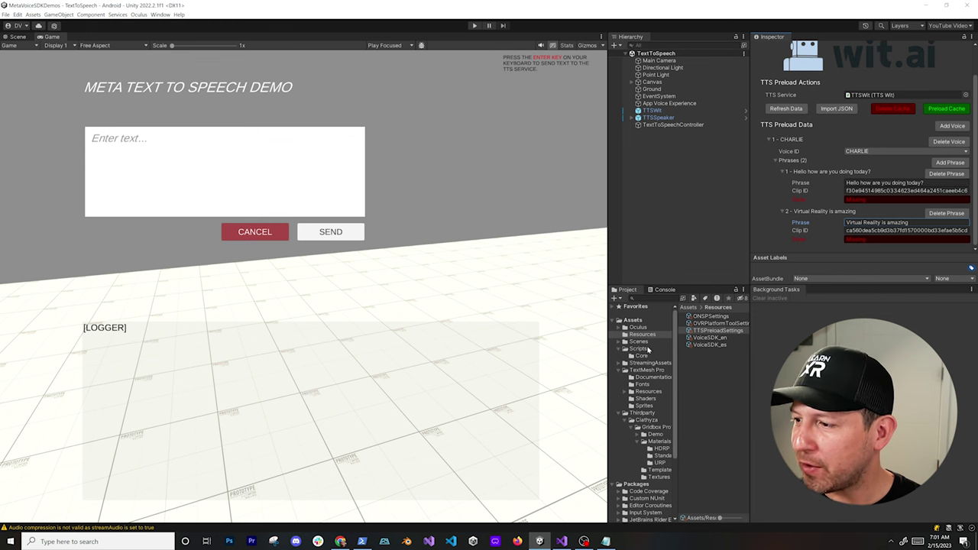
pyautogui.click(642, 364)
pyautogui.click(697, 319)
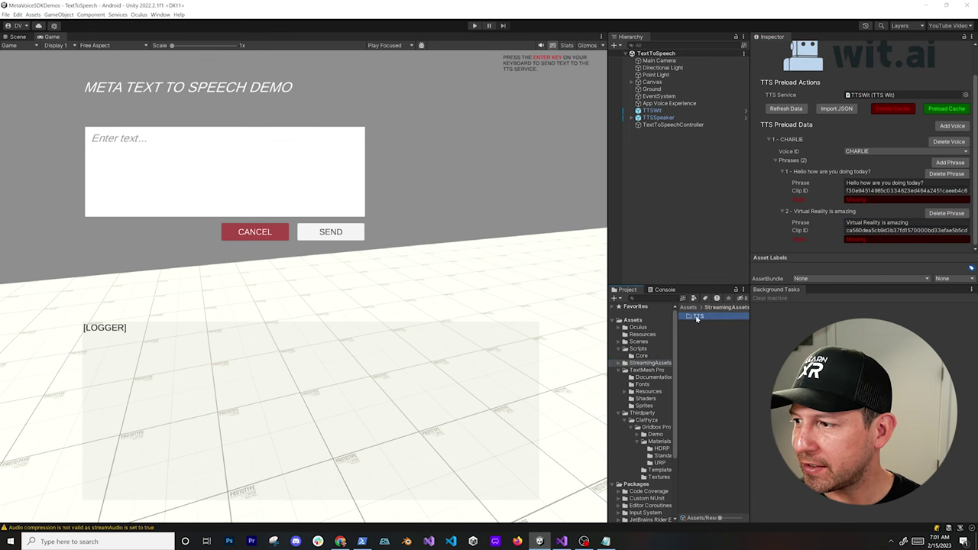
pyautogui.doubleClick(697, 319)
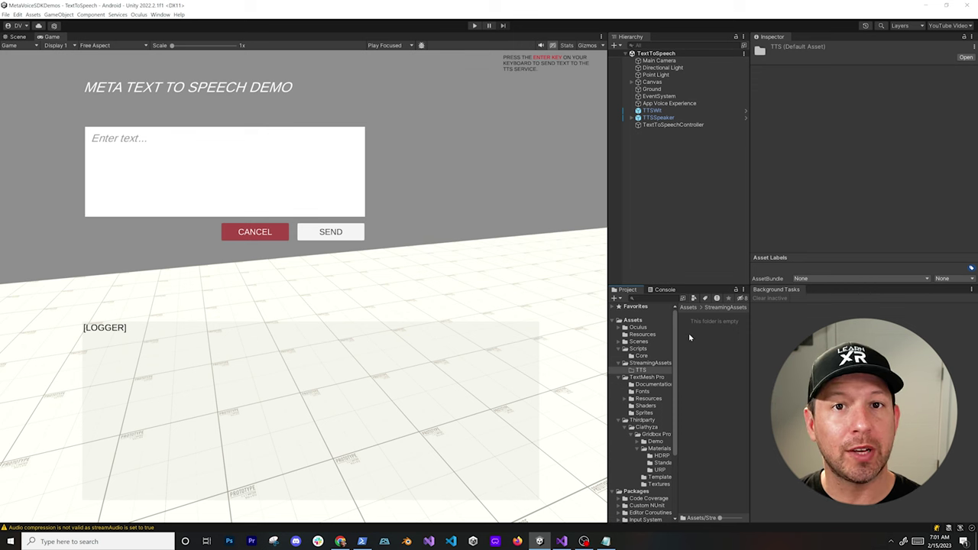
pyautogui.click(646, 334)
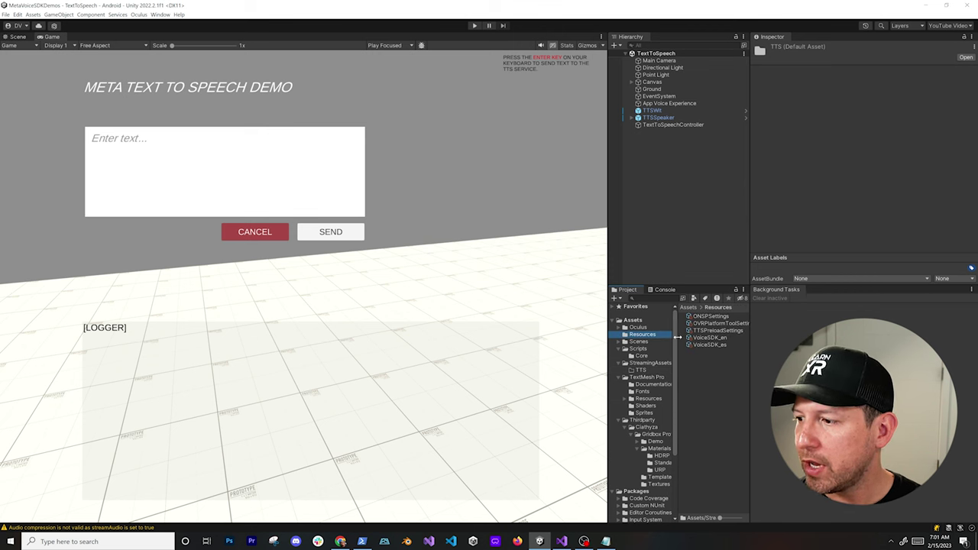
pyautogui.click(711, 331)
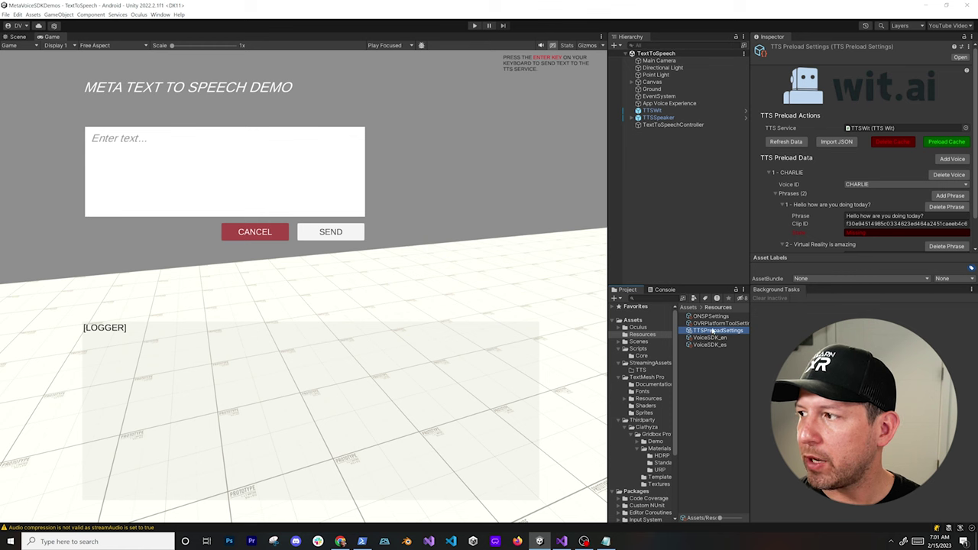
# Preload the cache so both CHARLIE phrases download, then view the two clips in StreamingAssets/TTS.
pyautogui.scroll(-1, 838, 161)
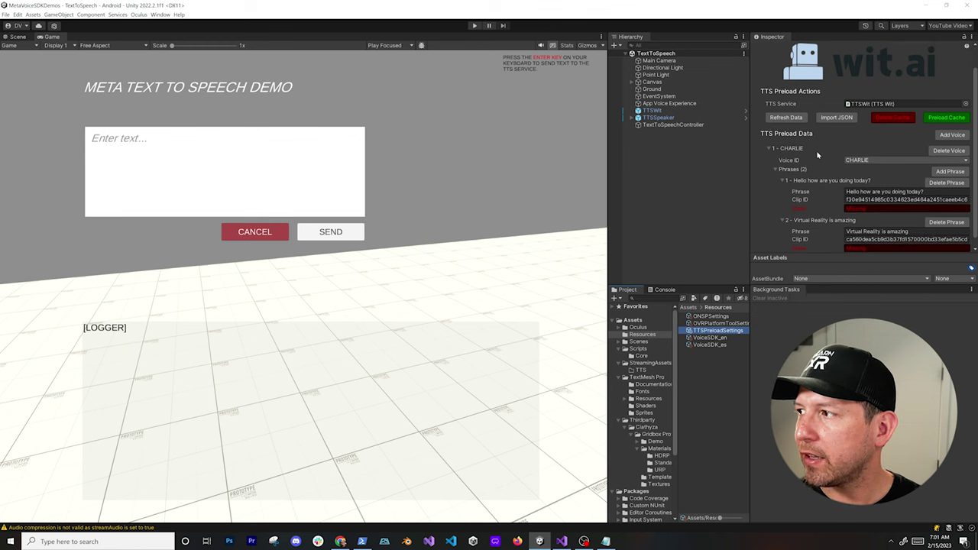
pyautogui.click(946, 118)
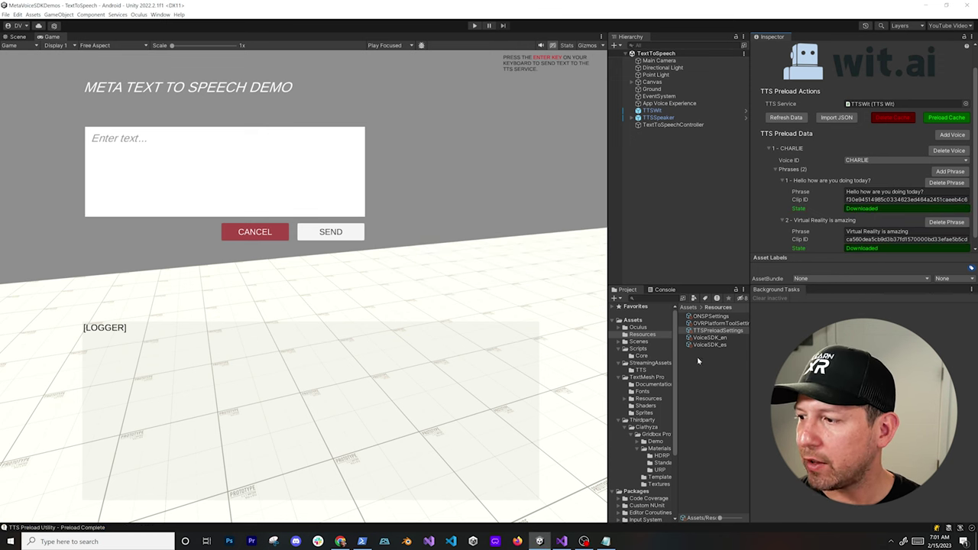
pyautogui.click(647, 371)
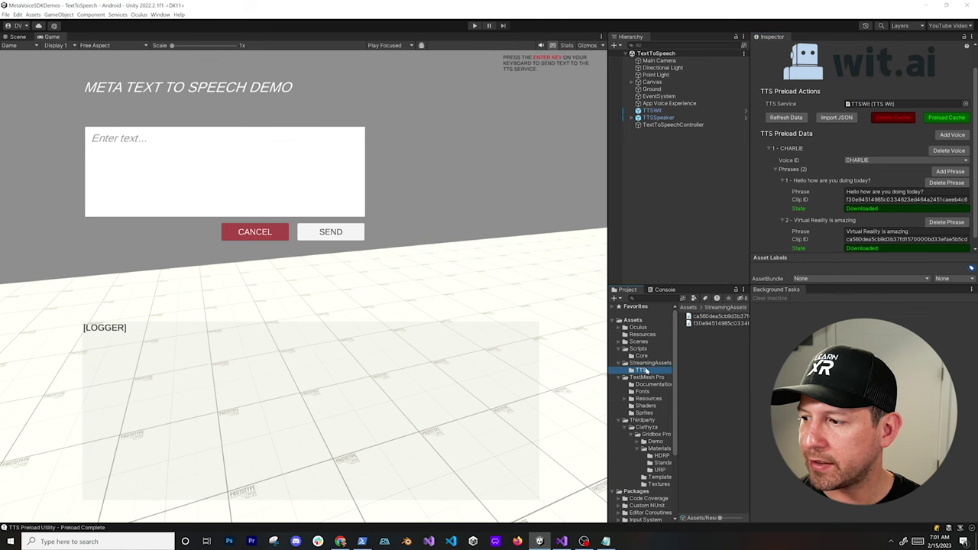
# Play the first downloaded CHARLIE clip from StreamingAssets/TTS, then play the second clip.
pyautogui.click(711, 319)
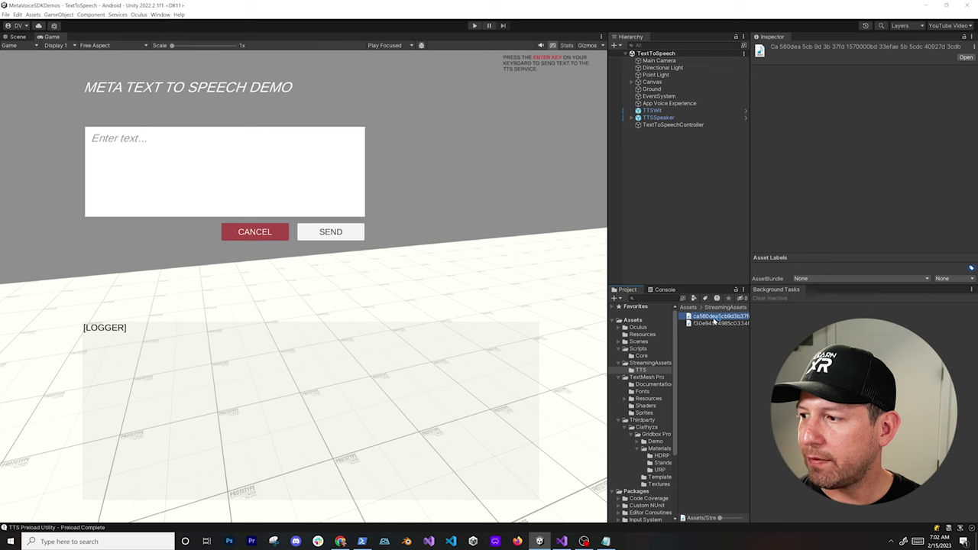
pyautogui.doubleClick(711, 319)
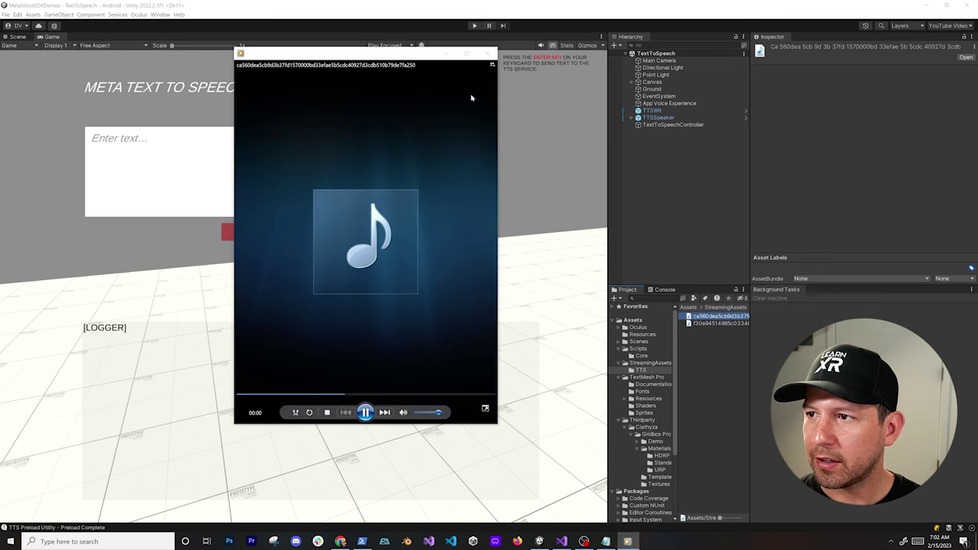
pyautogui.click(490, 55)
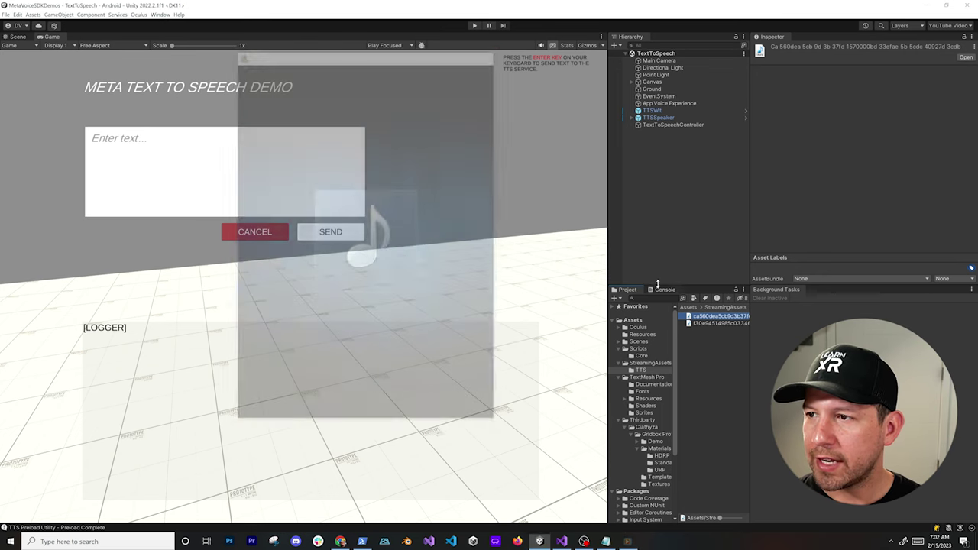
pyautogui.doubleClick(714, 323)
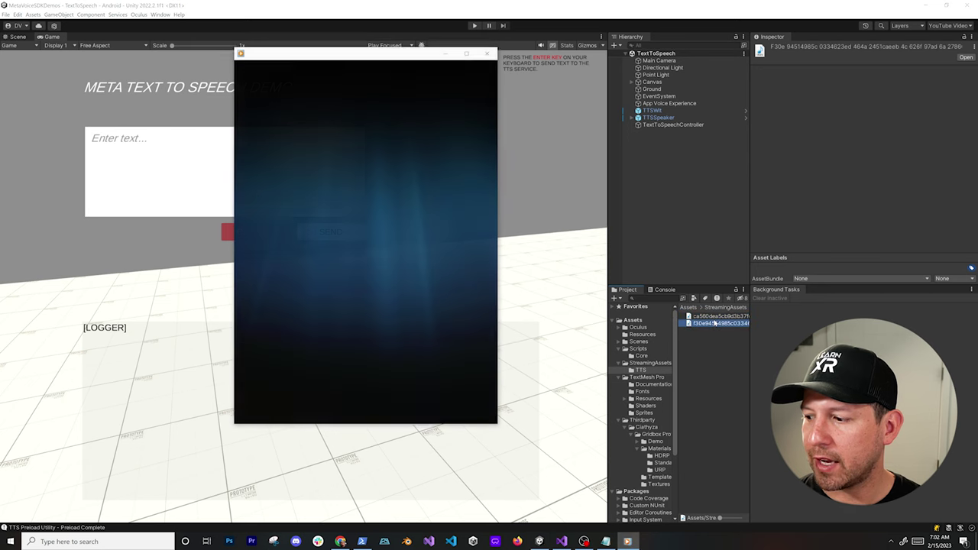